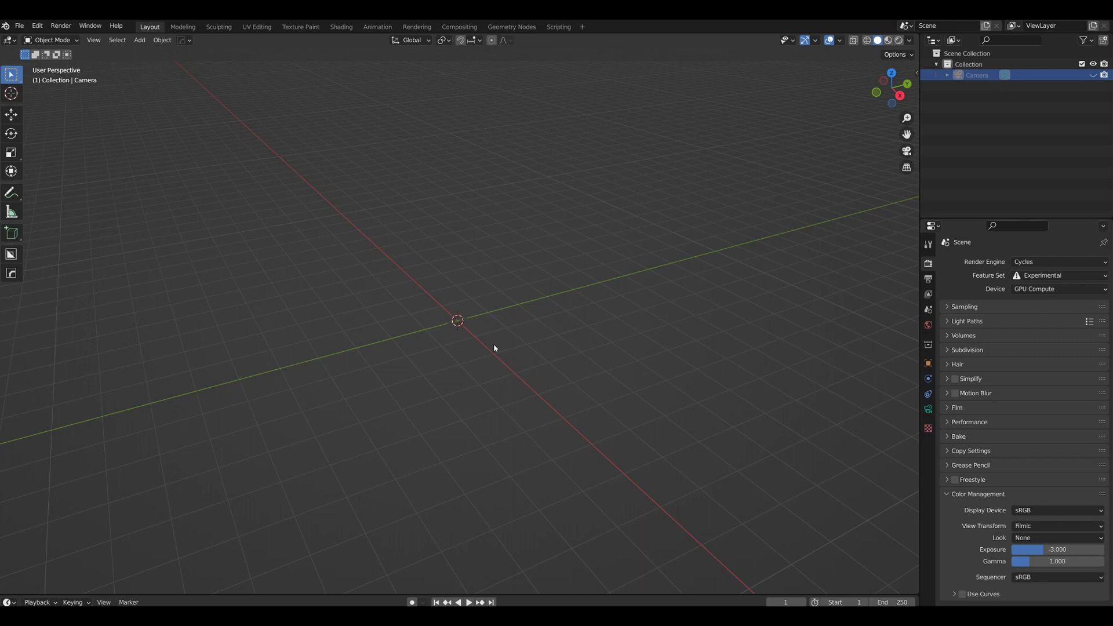
- Add a 2 m mesh plane at the world origin and display its transform values
middle_drag(496, 346, 518, 374)
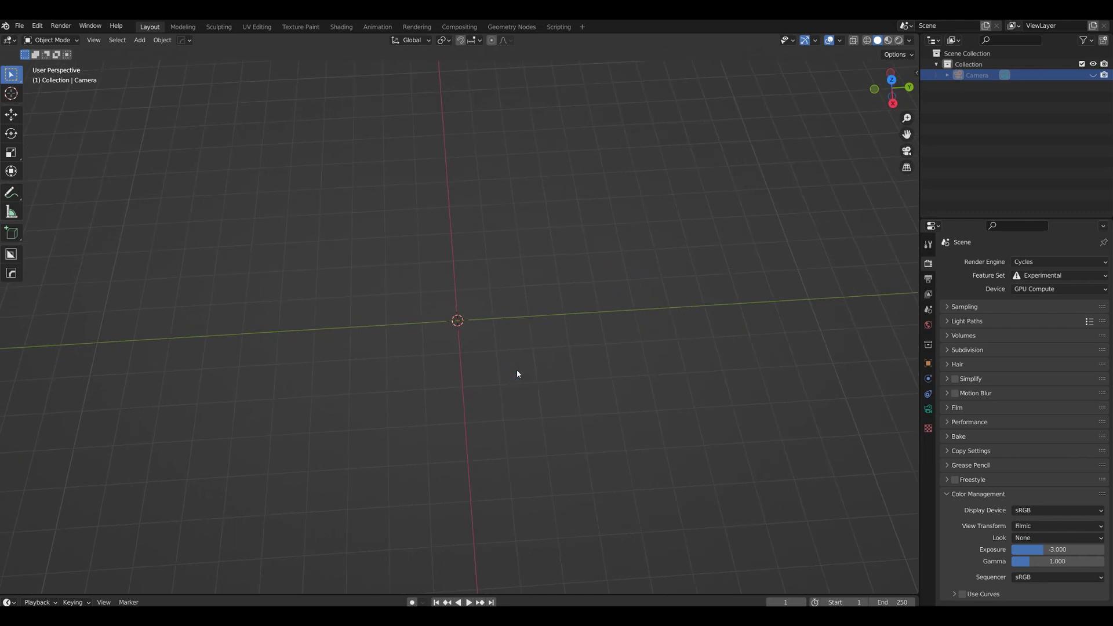
key(shift+a)
mouse_move(521, 364)
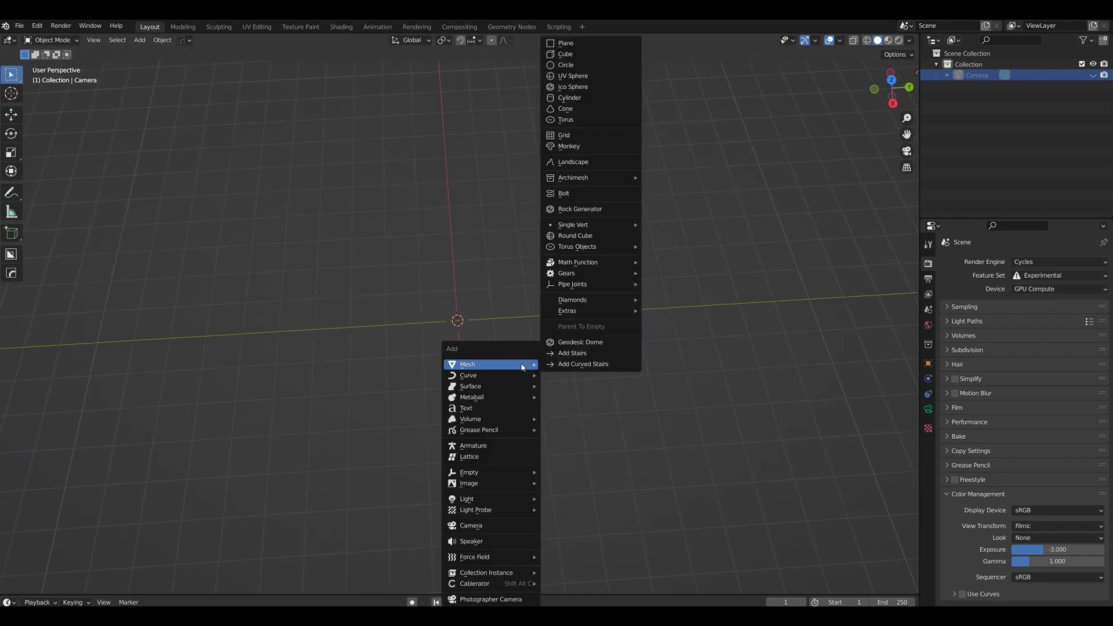
click(567, 43)
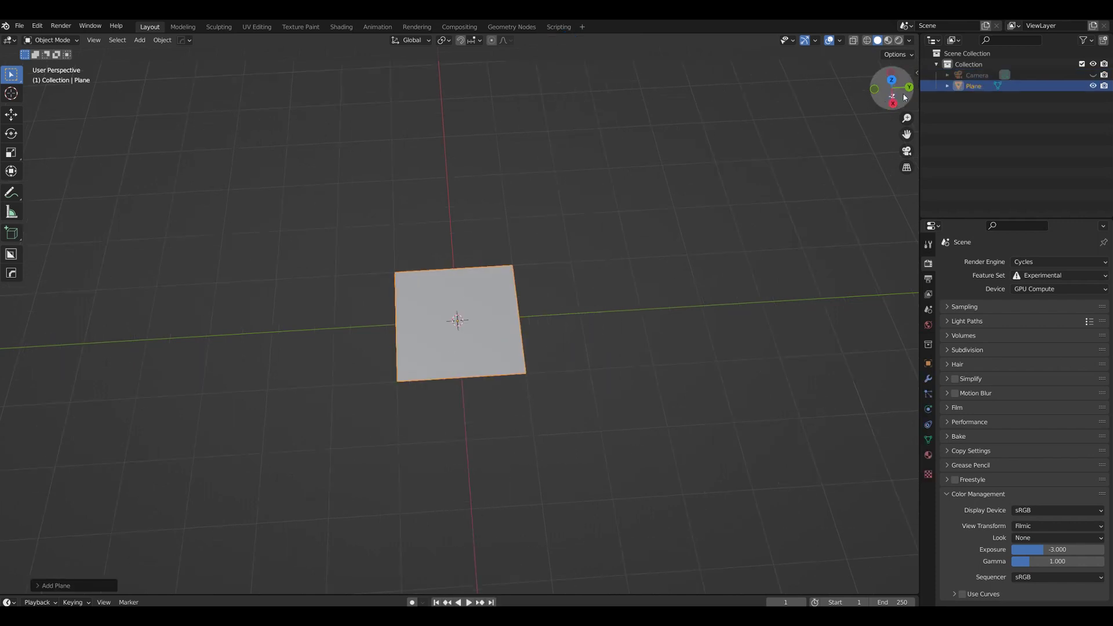
key(n)
click(914, 76)
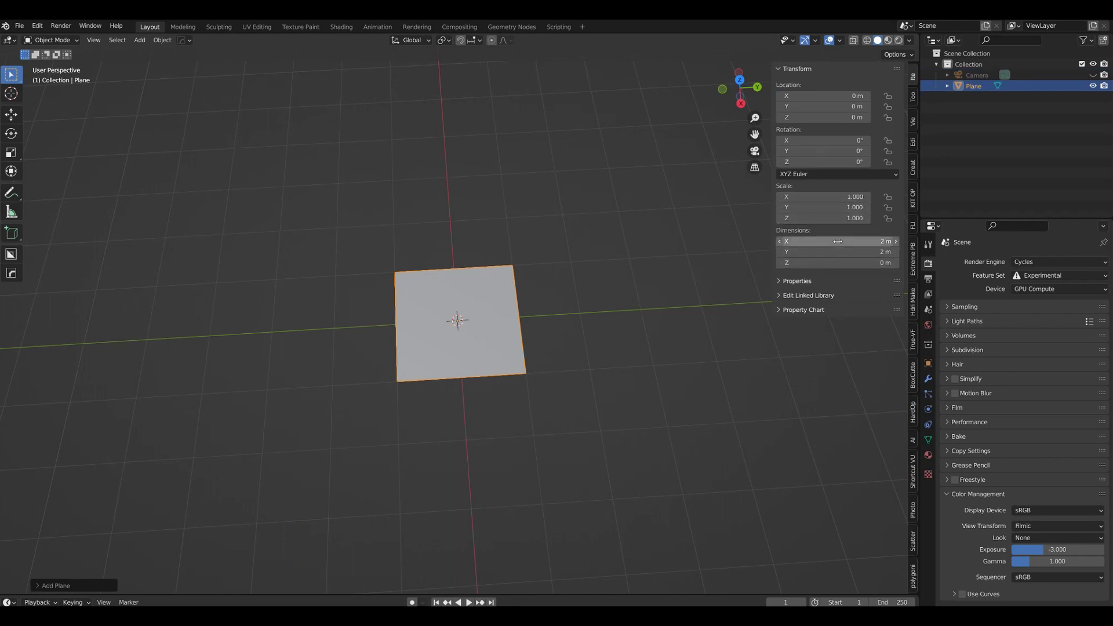
- Duplicate the plane and place the copy about 4 m away along the Y axis
scroll(566, 366, down, 4)
shift+middle_drag(566, 367, 468, 333)
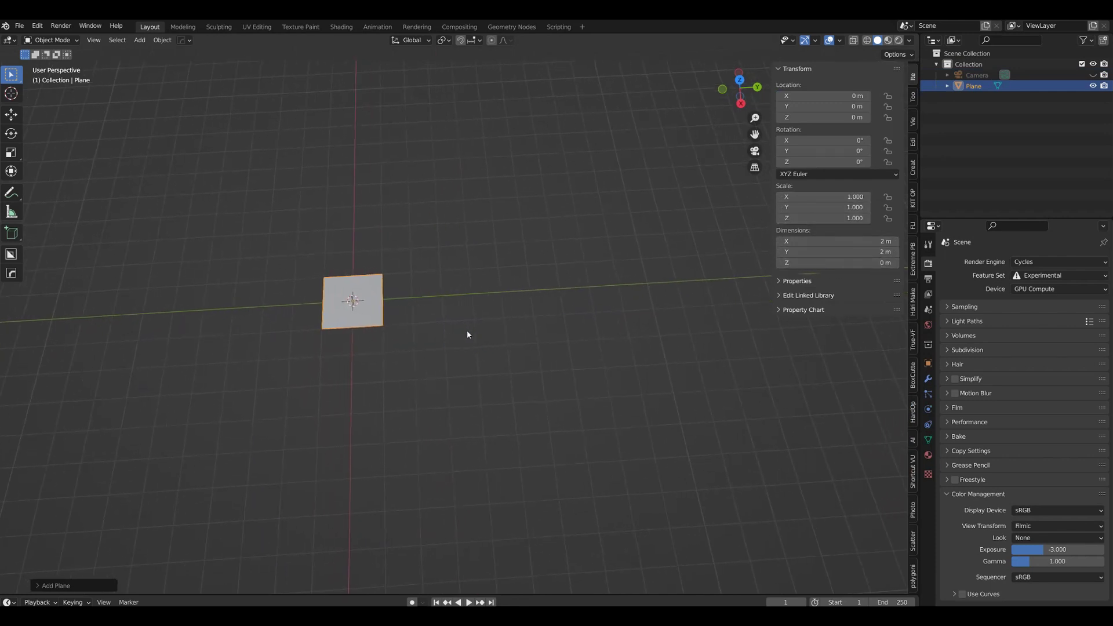
click(462, 338)
click(350, 310)
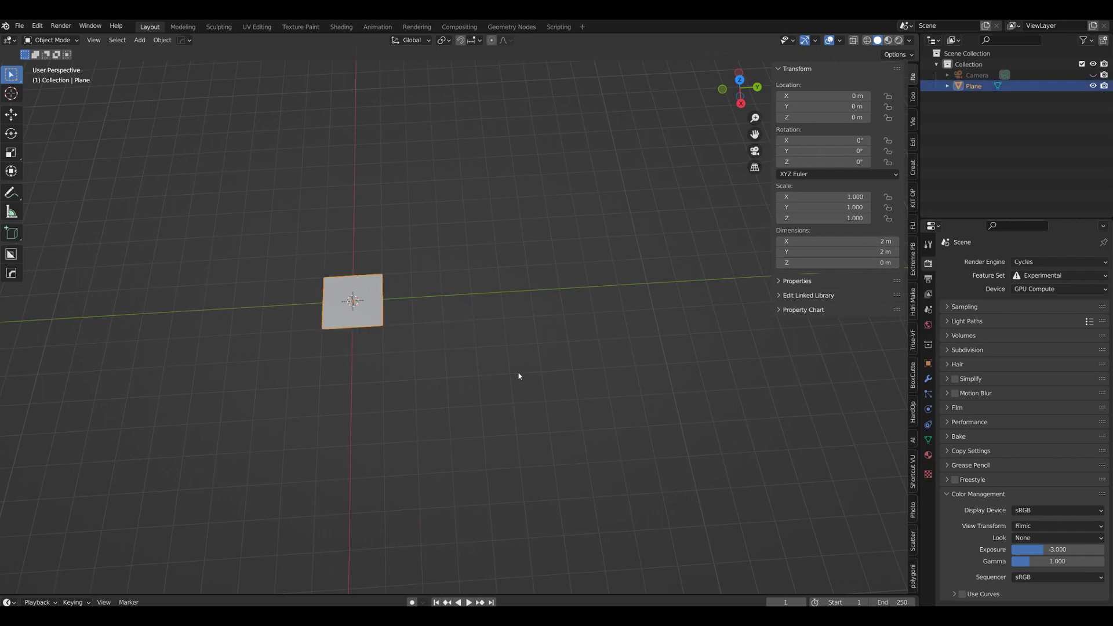
key(shift+d)
click(638, 355)
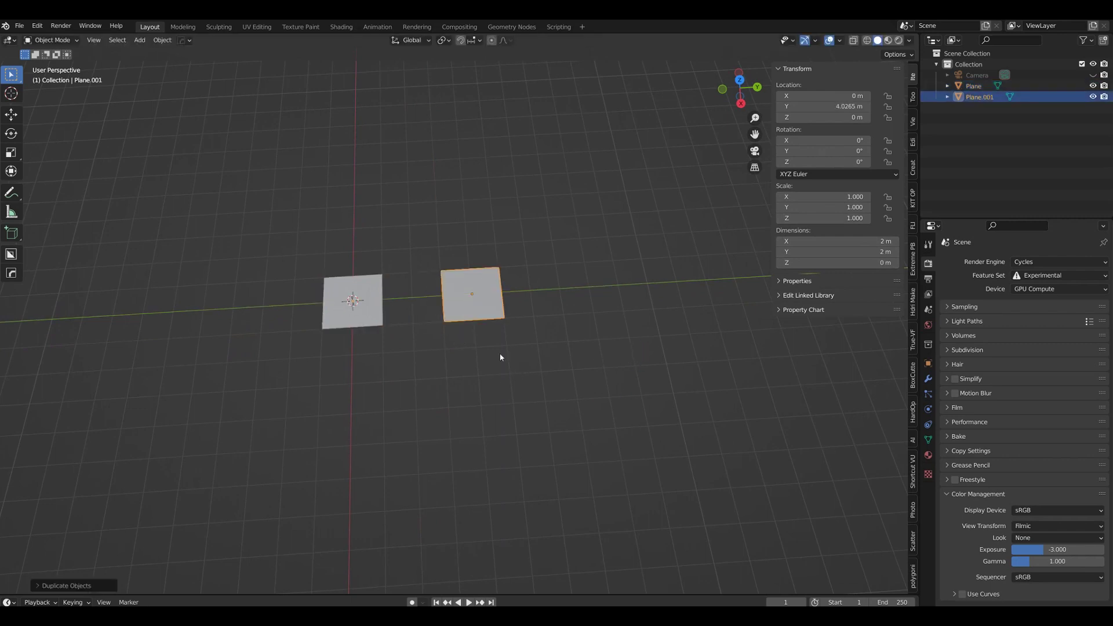
click(501, 358)
- Scale the copied plane by 5 and move it along Y to about 6.5 m, clear of the small plane
click(474, 317)
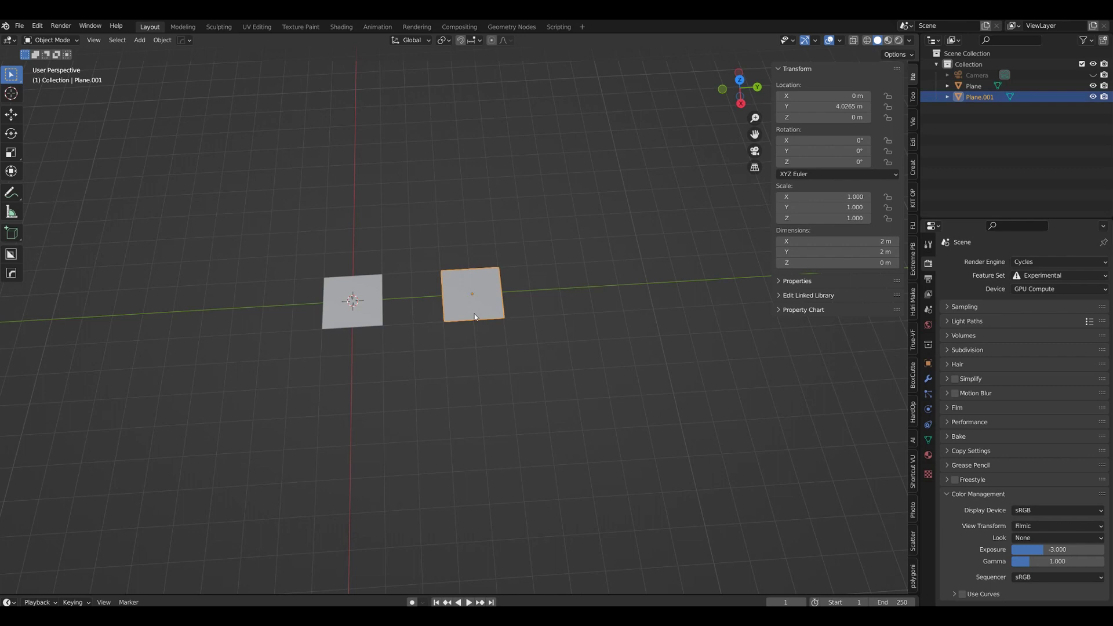
key(s)
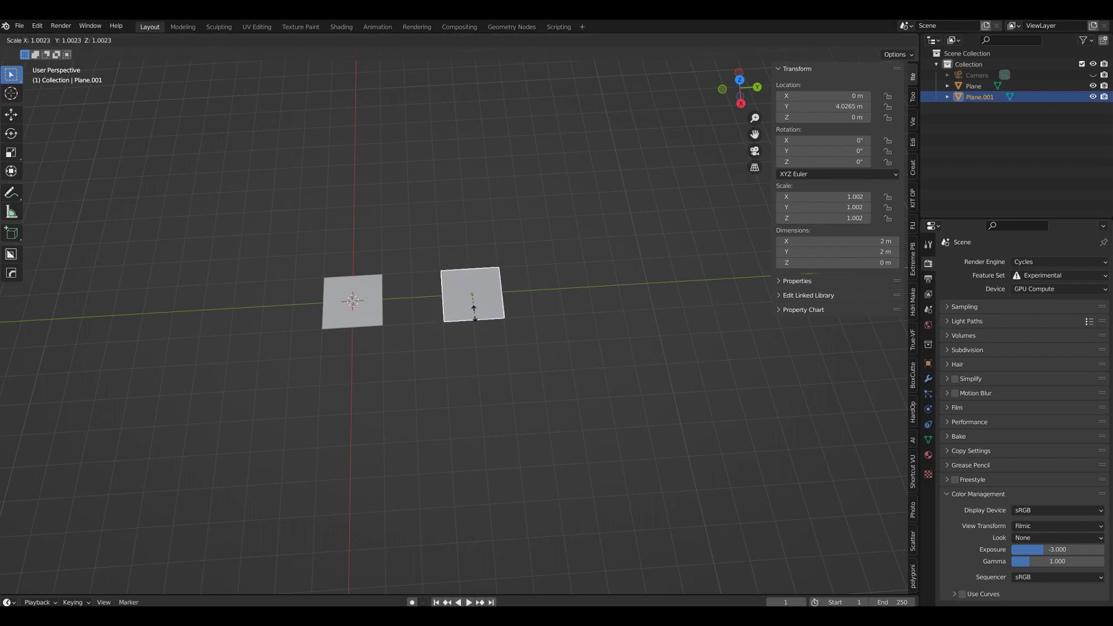
text(5)
key(Return)
key(g)
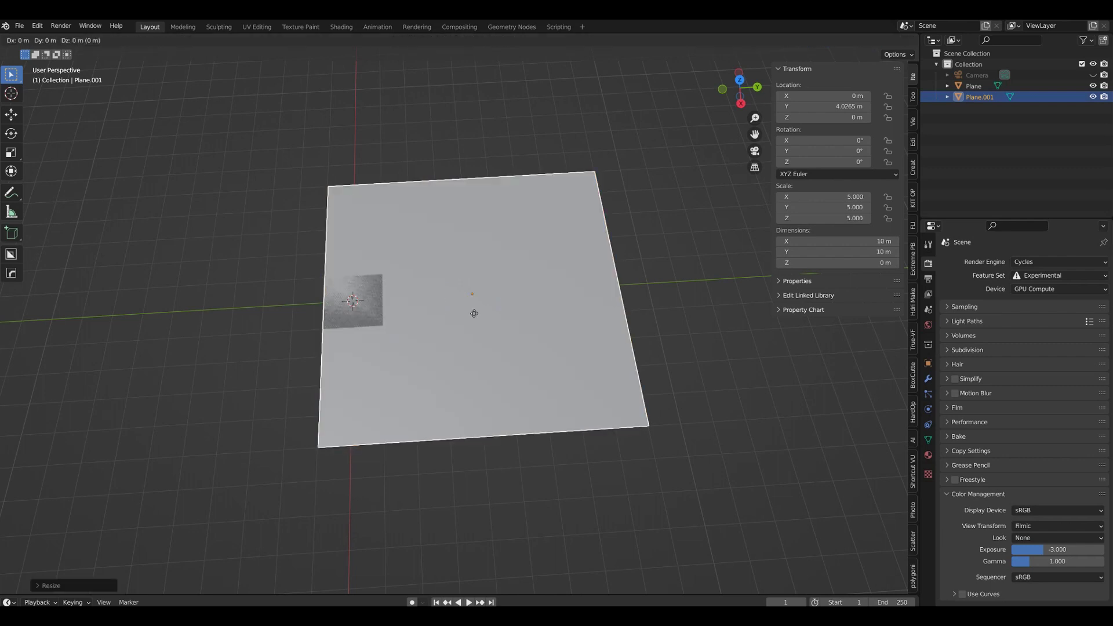
click(552, 329)
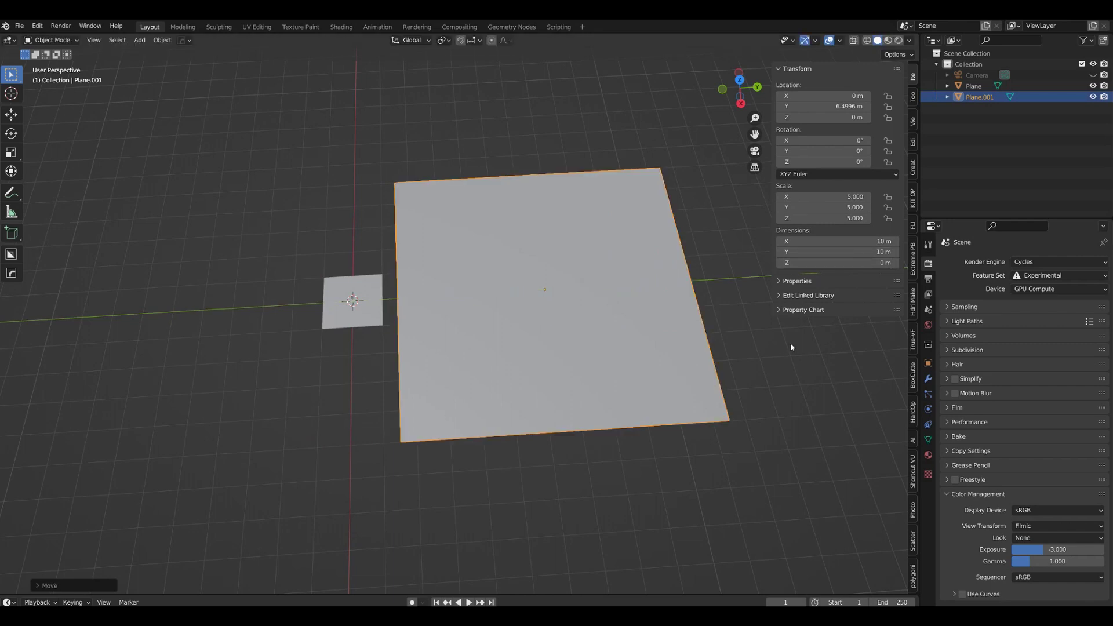
- Duplicate the small plane at the origin and place the copy along Y at about 25 m
click(365, 316)
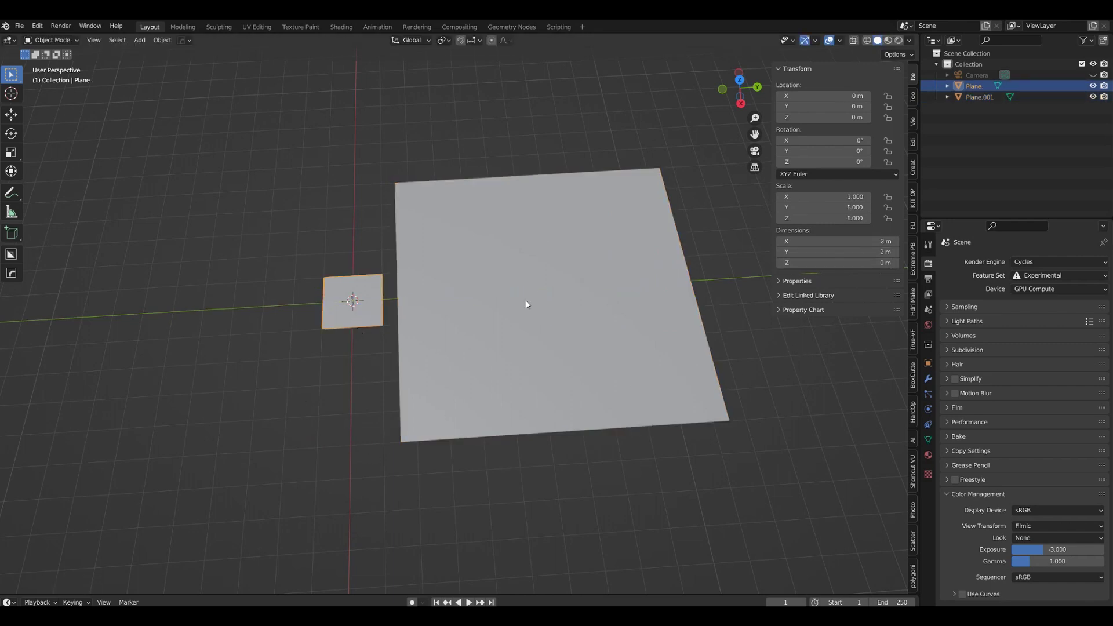
click(538, 237)
scroll(713, 362, down, 3)
shift+middle_drag(702, 367, 517, 348)
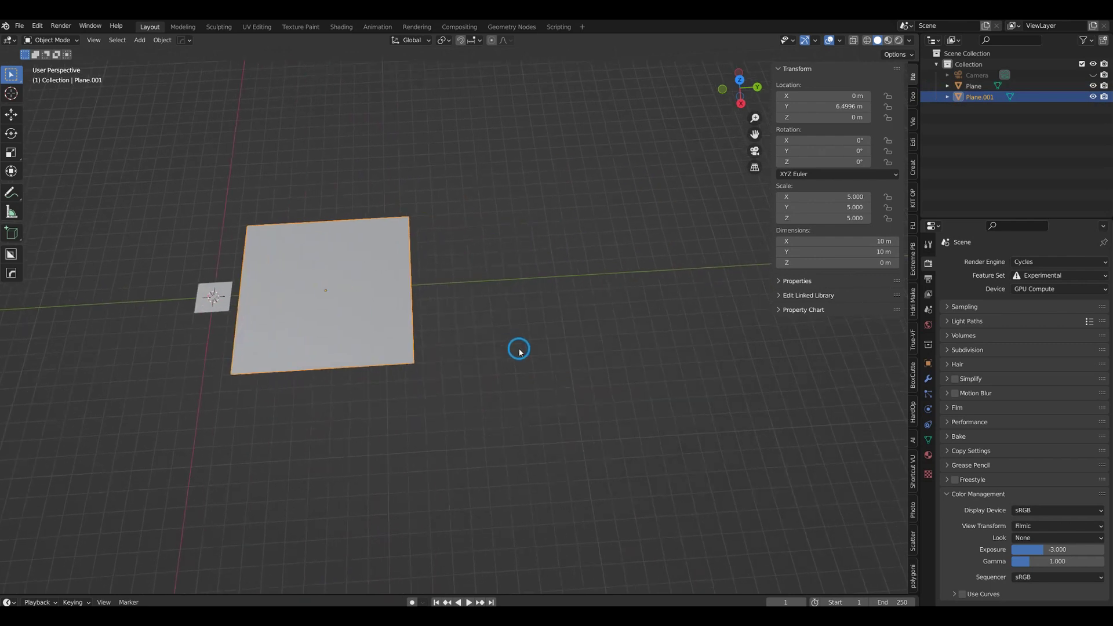
click(228, 302)
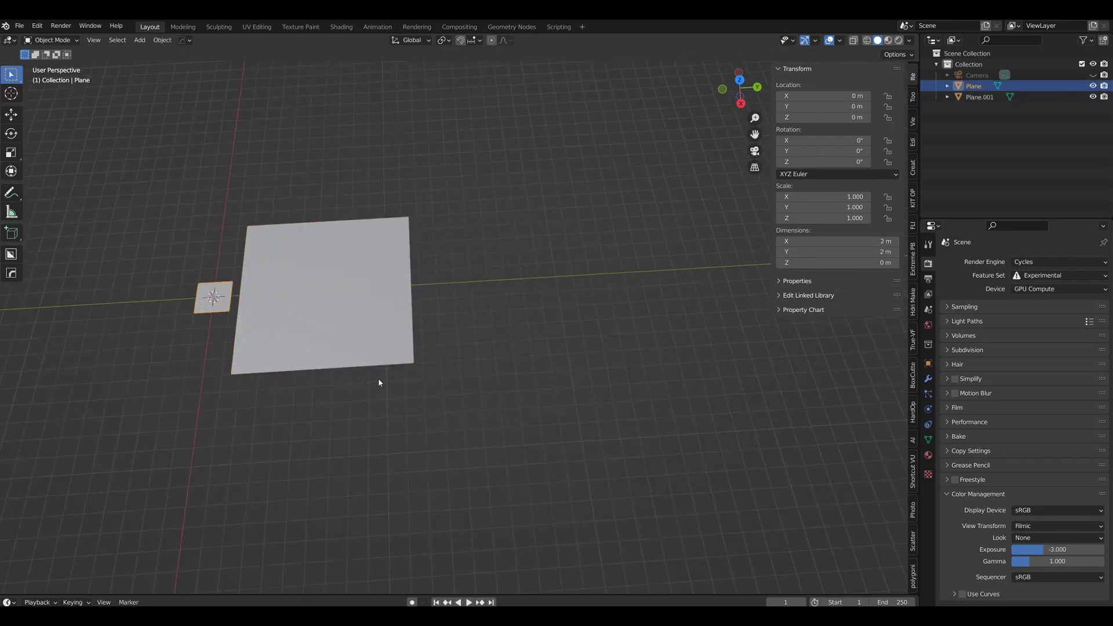
key(shift+d)
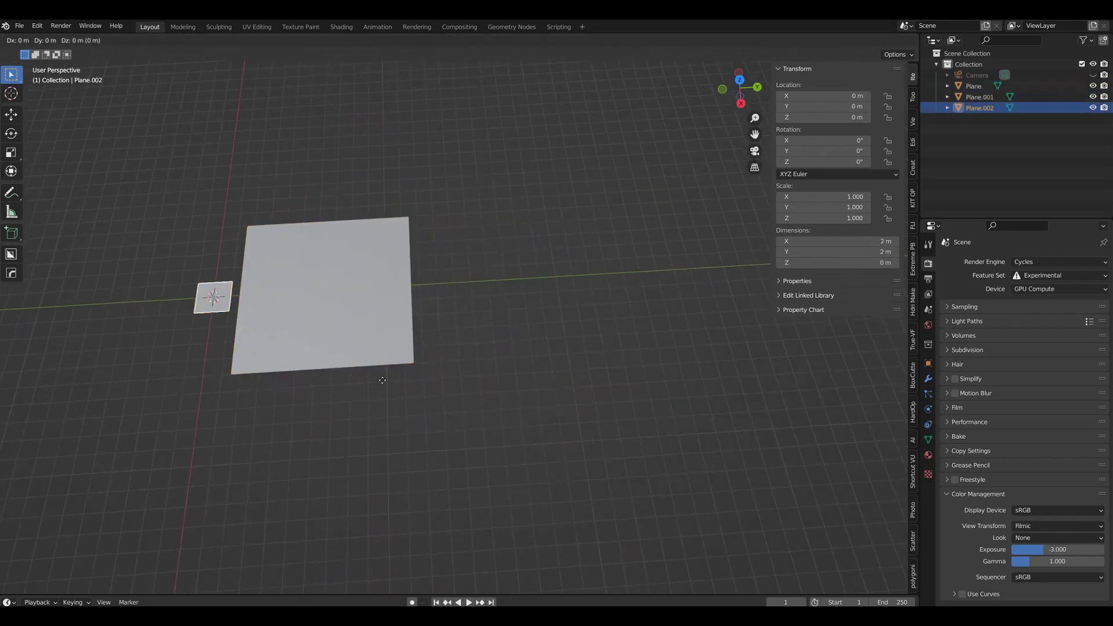
key(y)
click(803, 325)
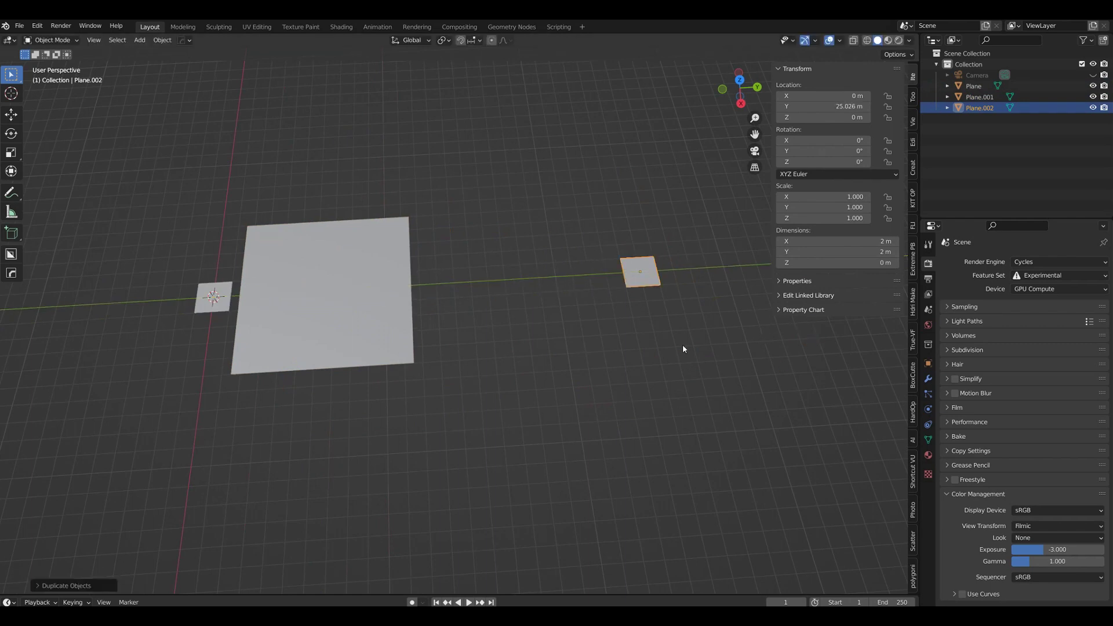
- Scale the new copy by 50 and move it along Y to about 64.6 m, beyond the medium plane
text(s50)
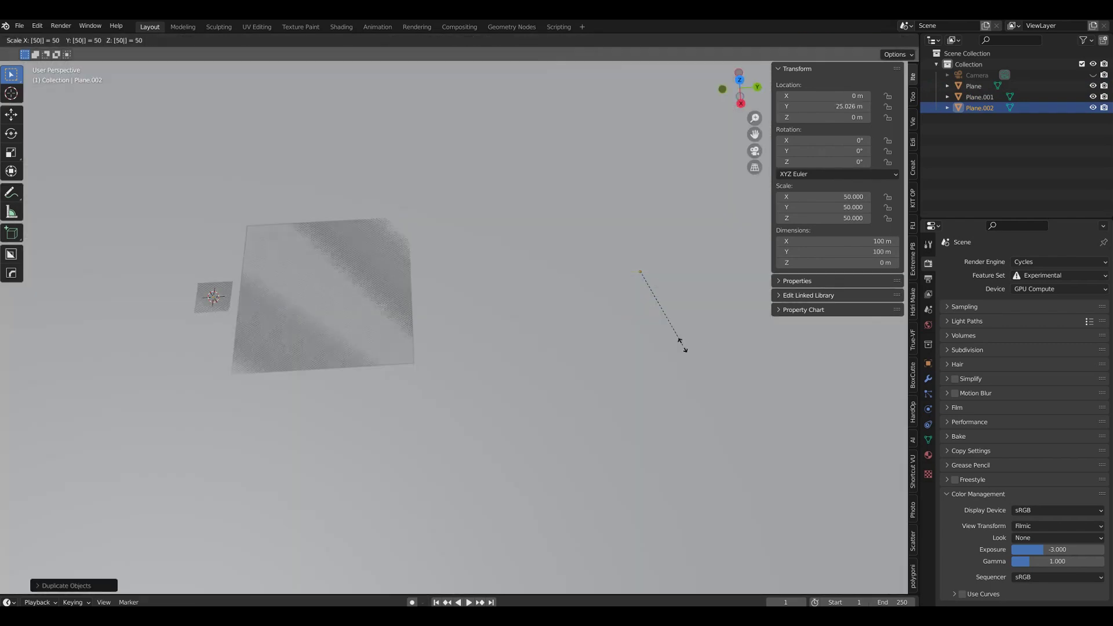
key(Return)
scroll(644, 380, down, 6)
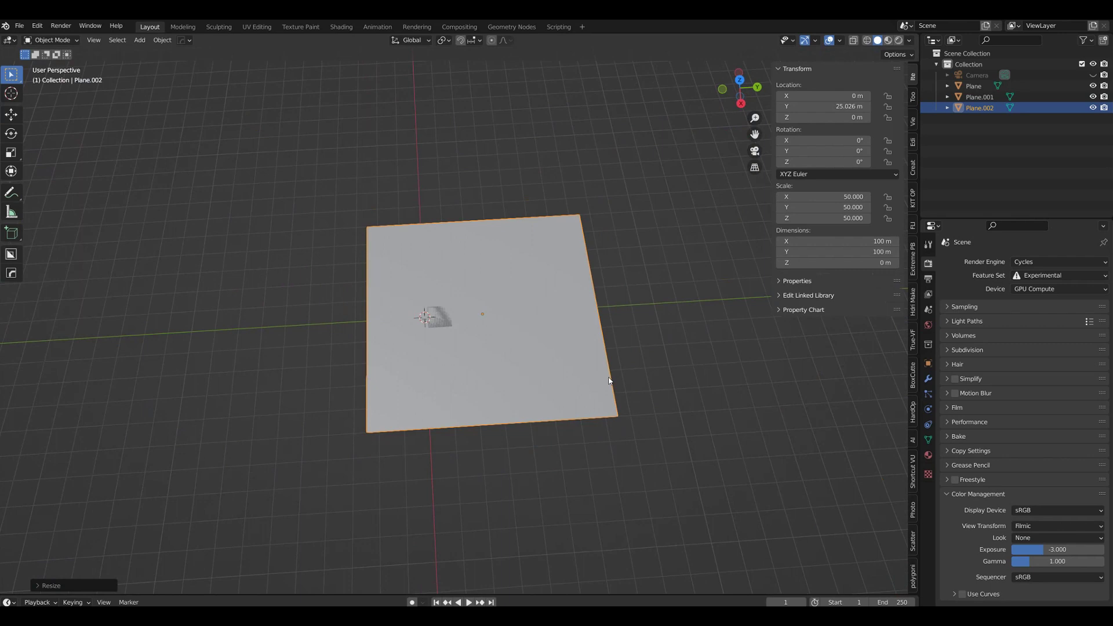
key(g)
key(y)
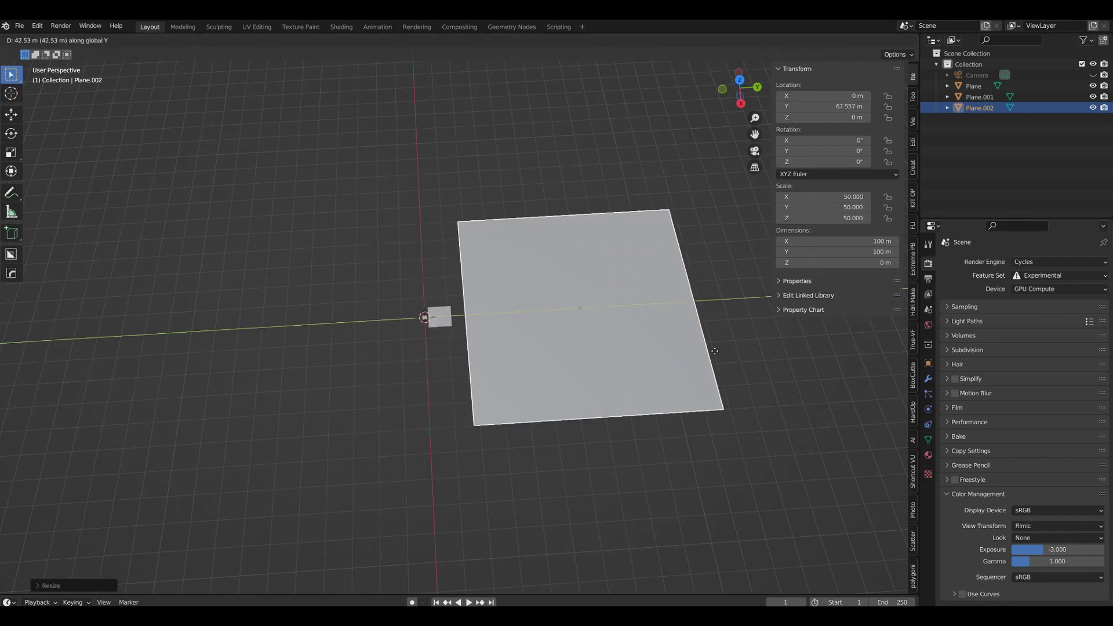
click(699, 350)
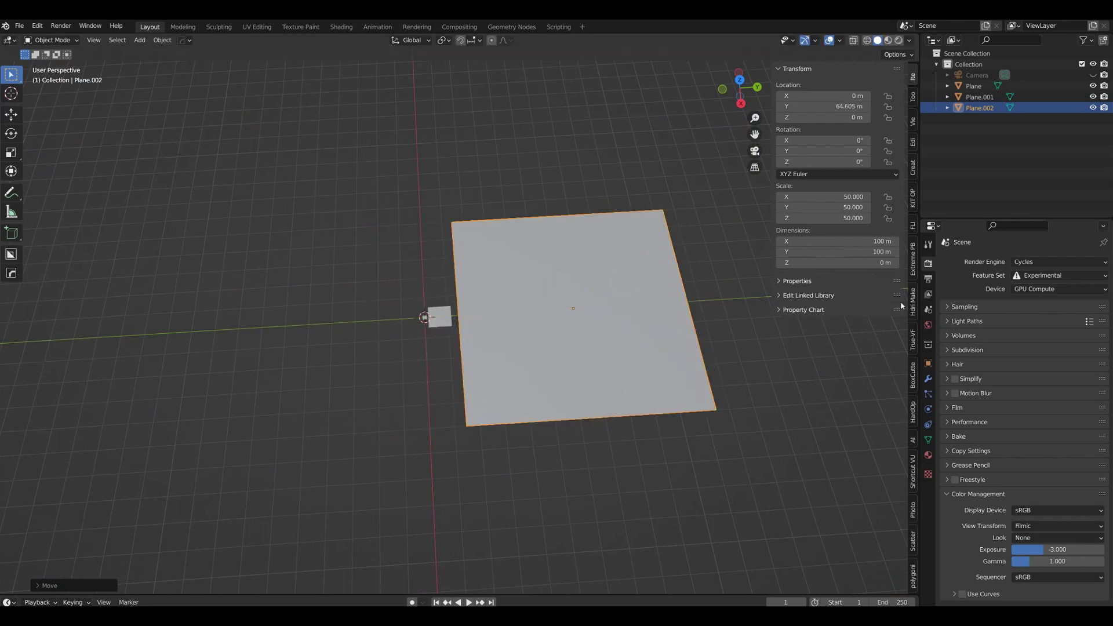
- Compare the dimensions of the medium and smallest planes and view all three planes from an angle
click(438, 318)
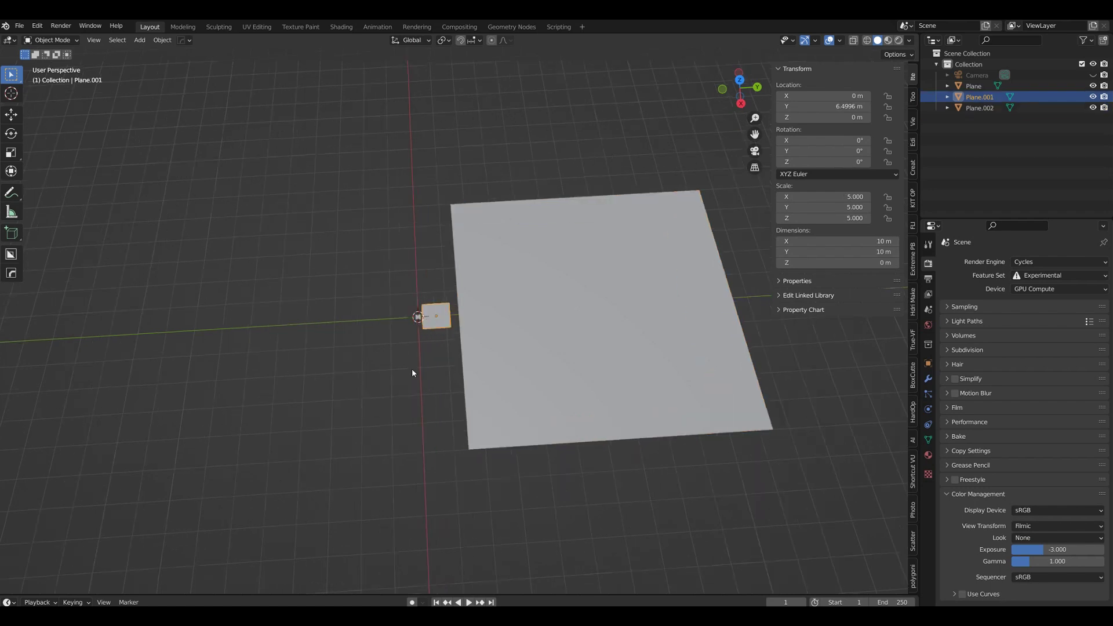
scroll(382, 326, up, 4)
click(390, 317)
scroll(585, 341, down, 3)
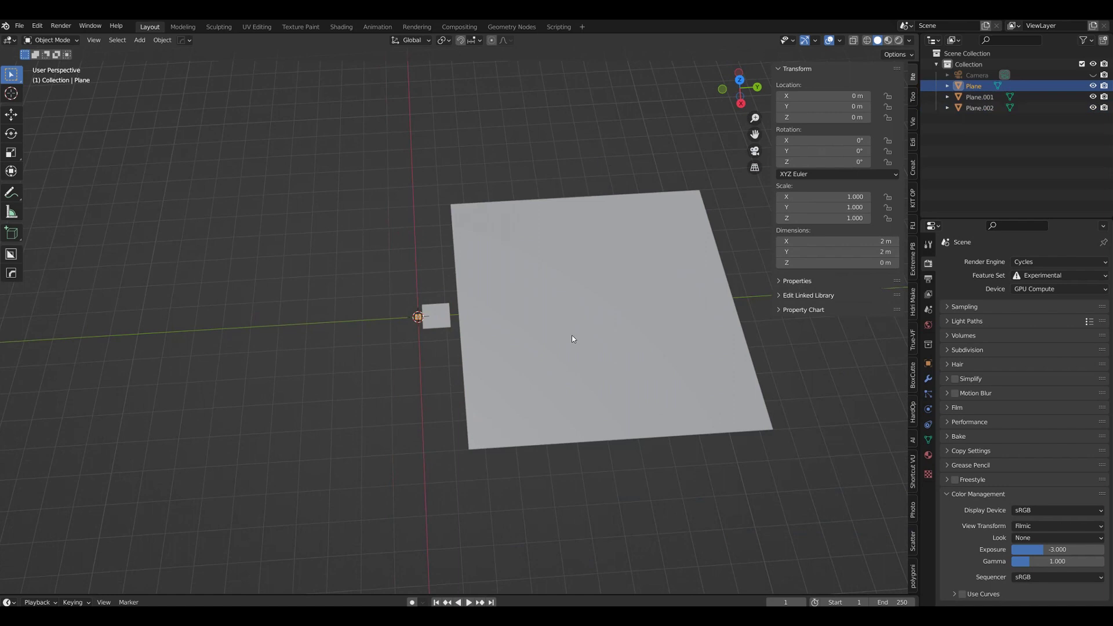
middle_drag(543, 335, 614, 301)
scroll(557, 347, up, 8)
scroll(406, 405, up, 3)
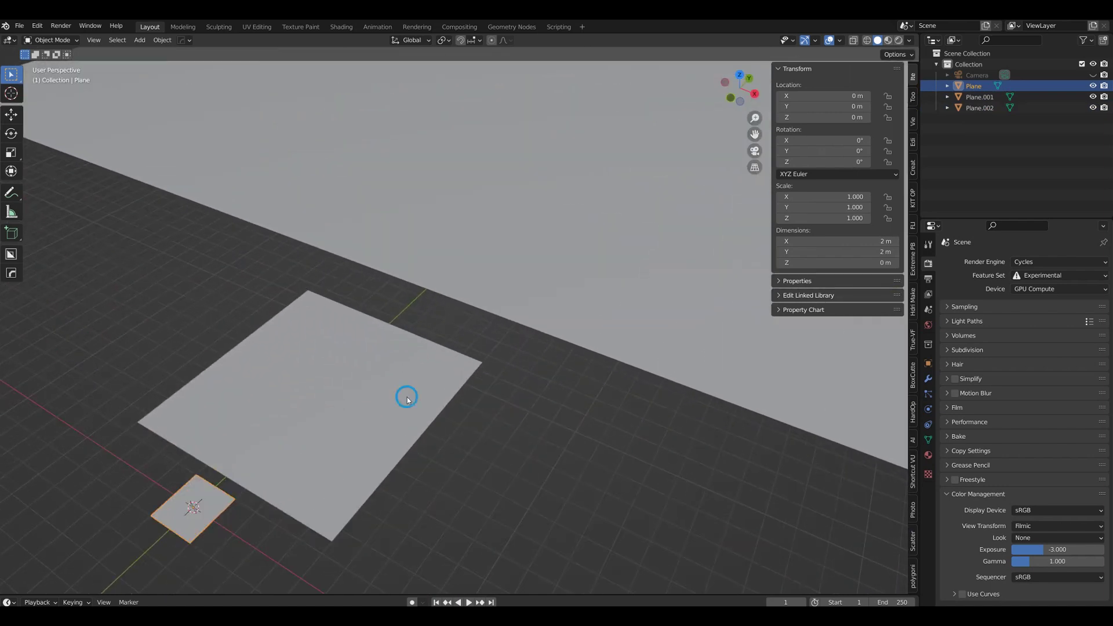
shift+middle_drag(400, 398, 480, 336)
- Show the viewport in rendered shading and add a True Terrain material to the smallest plane
click(899, 40)
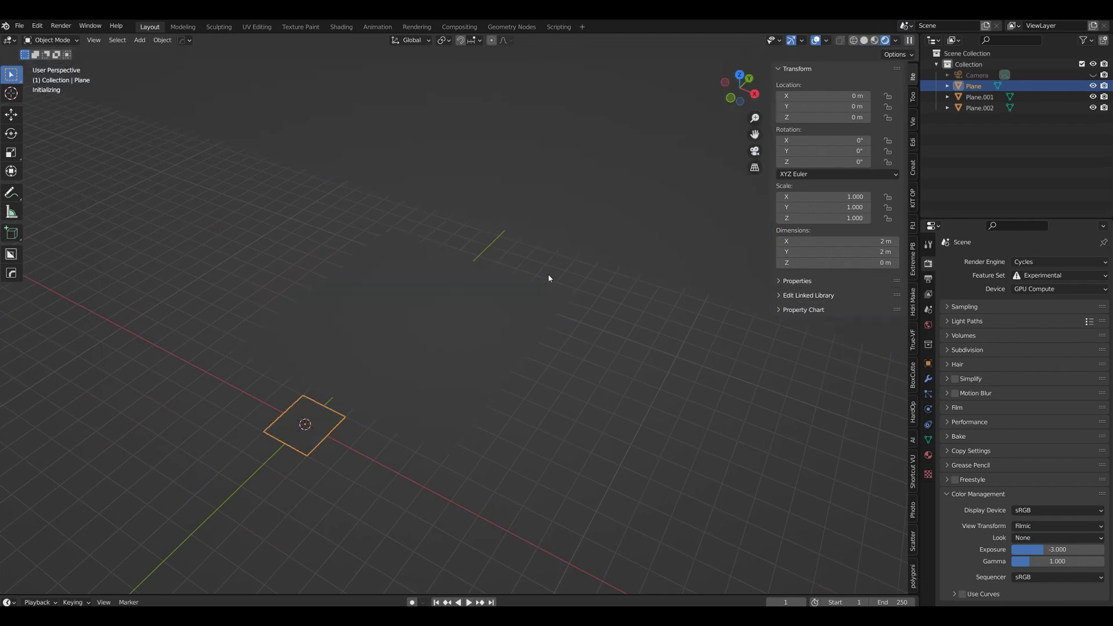
click(911, 345)
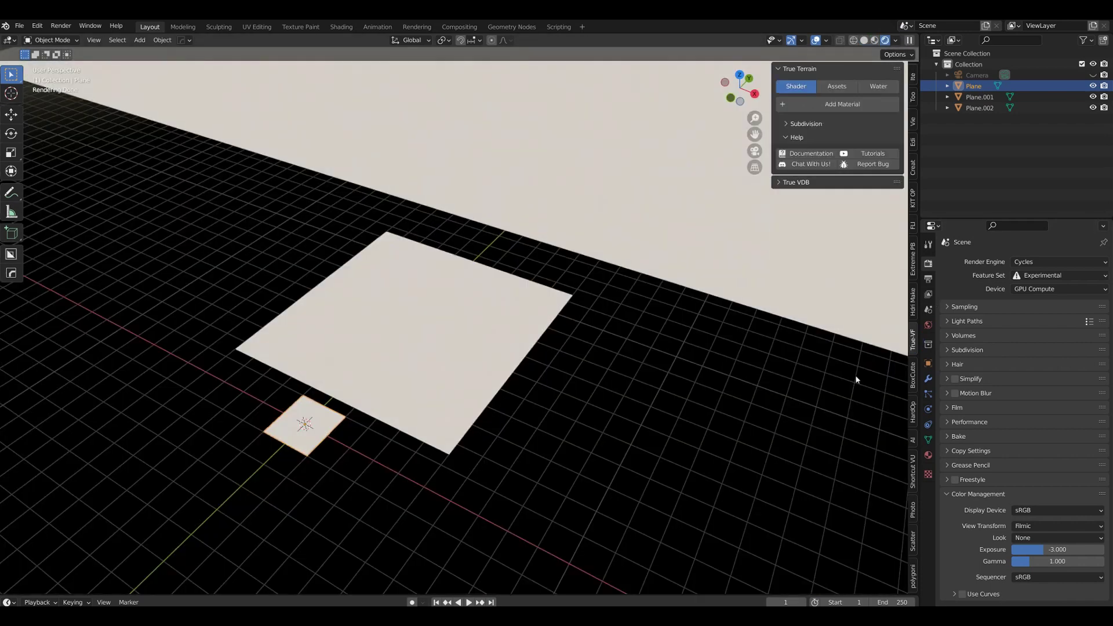
click(825, 104)
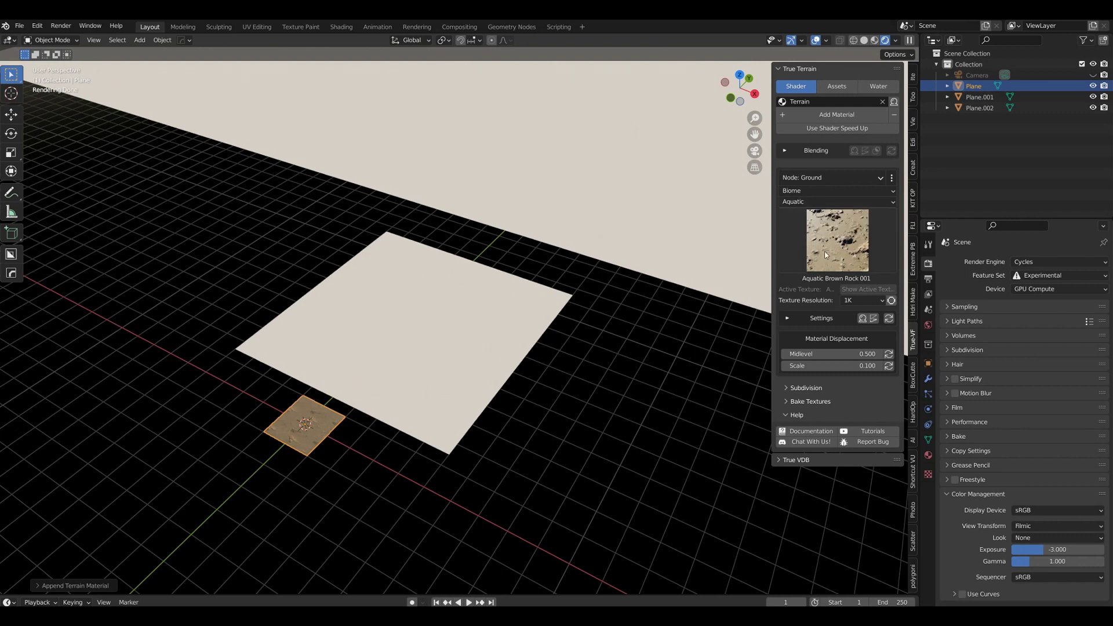
- Examine the ground texture on the smallest plane up close, along with its Texture Mapping settings
click(838, 241)
click(477, 319)
shift+middle_drag(407, 423, 551, 301)
scroll(534, 325, up, 7)
shift+middle_drag(642, 241, 457, 422)
shift+middle_drag(259, 481, 326, 406)
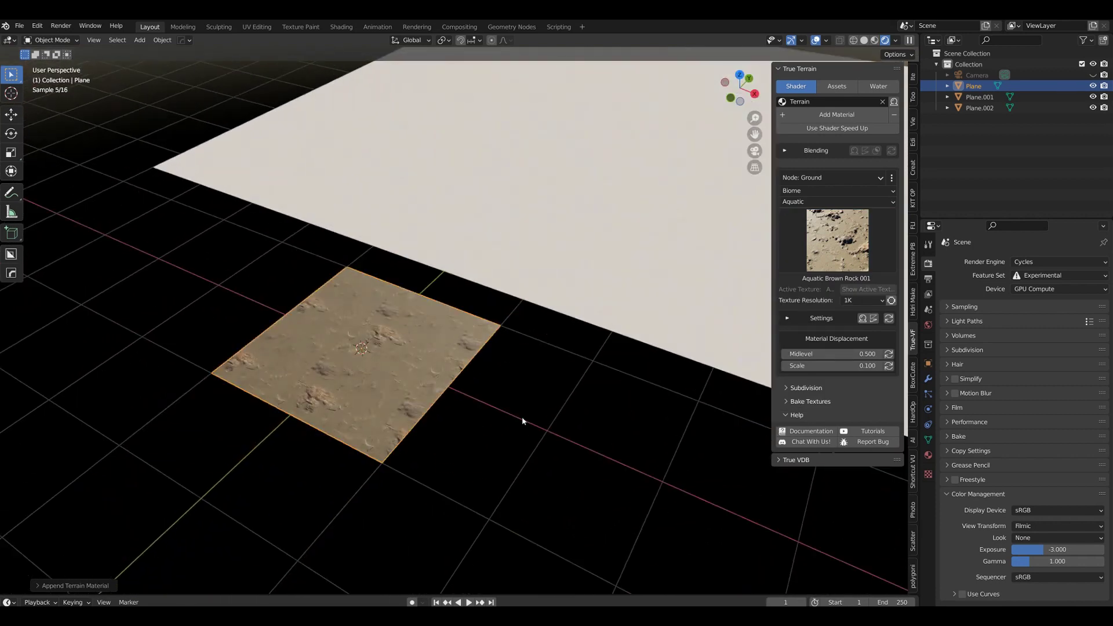
scroll(370, 395, up, 3)
scroll(370, 396, down, 3)
click(786, 319)
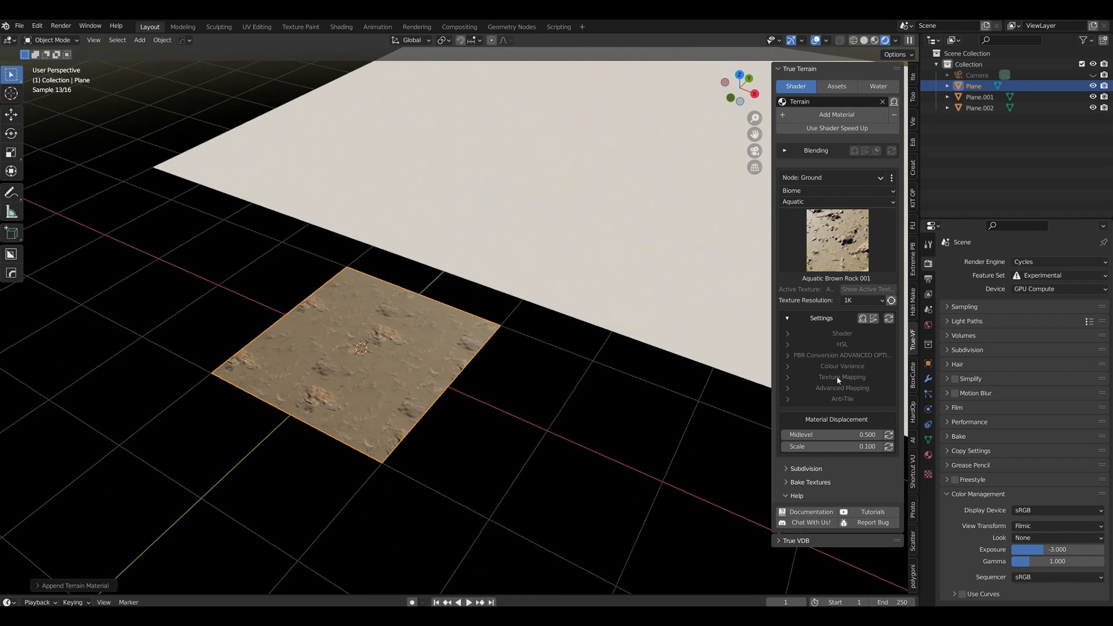
click(837, 377)
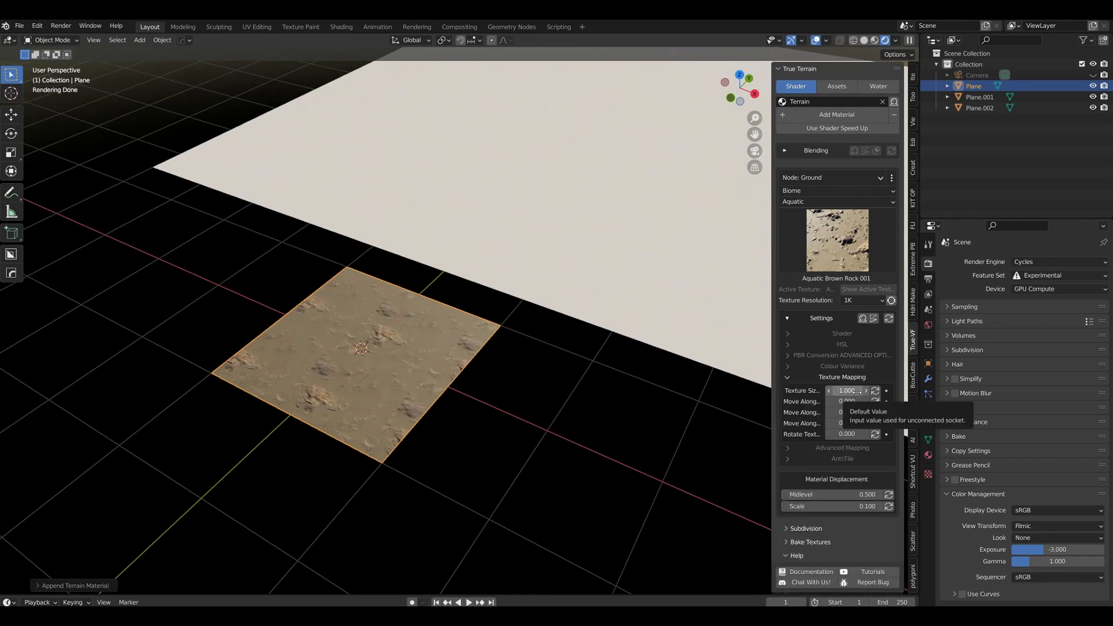
- Check the medium plane's dimensions and add a True Terrain material to it
scroll(594, 443, down, 5)
shift+middle_drag(601, 414, 539, 477)
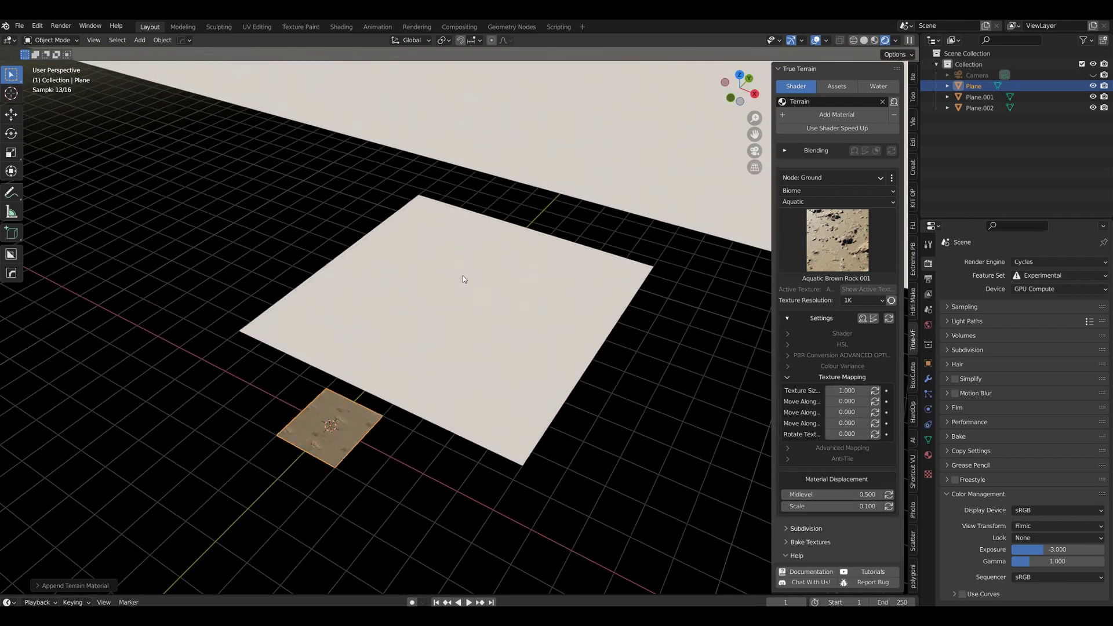
click(479, 341)
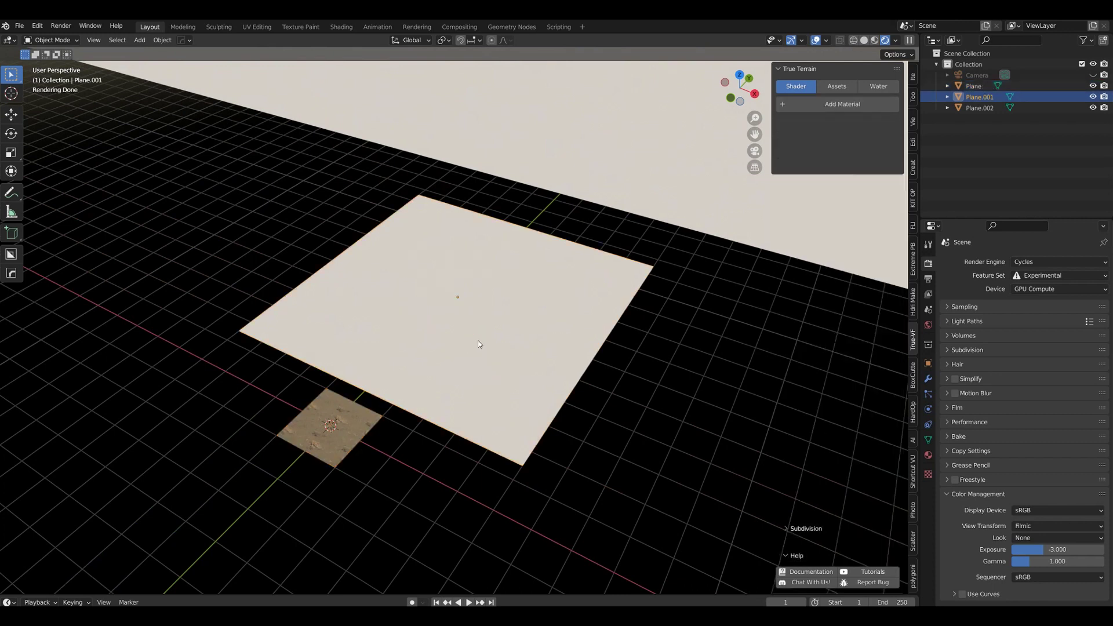
click(913, 77)
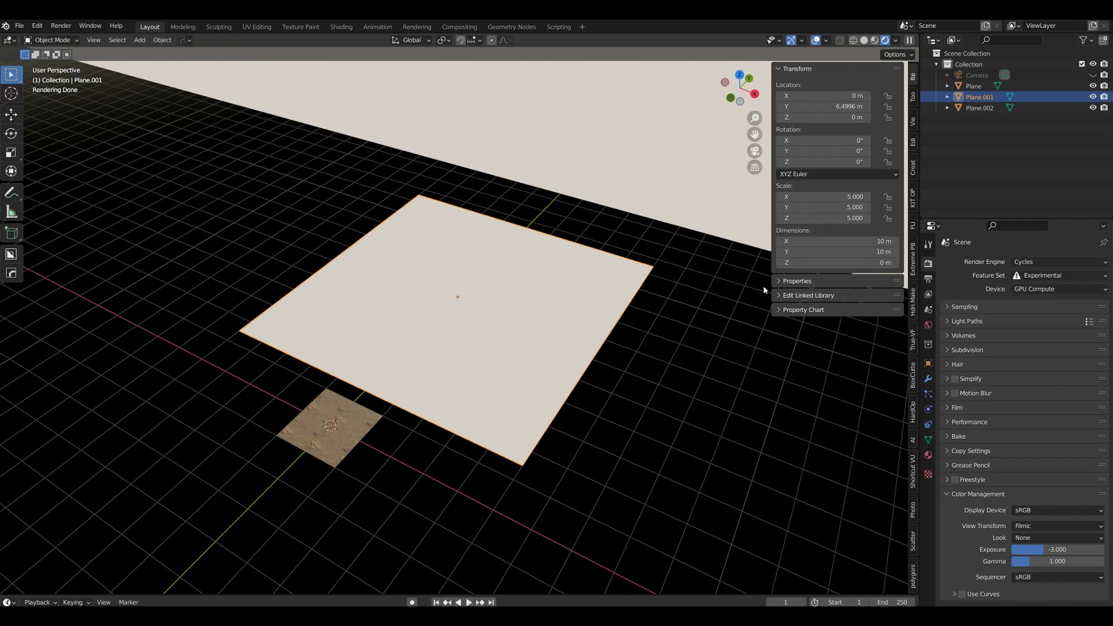
click(913, 341)
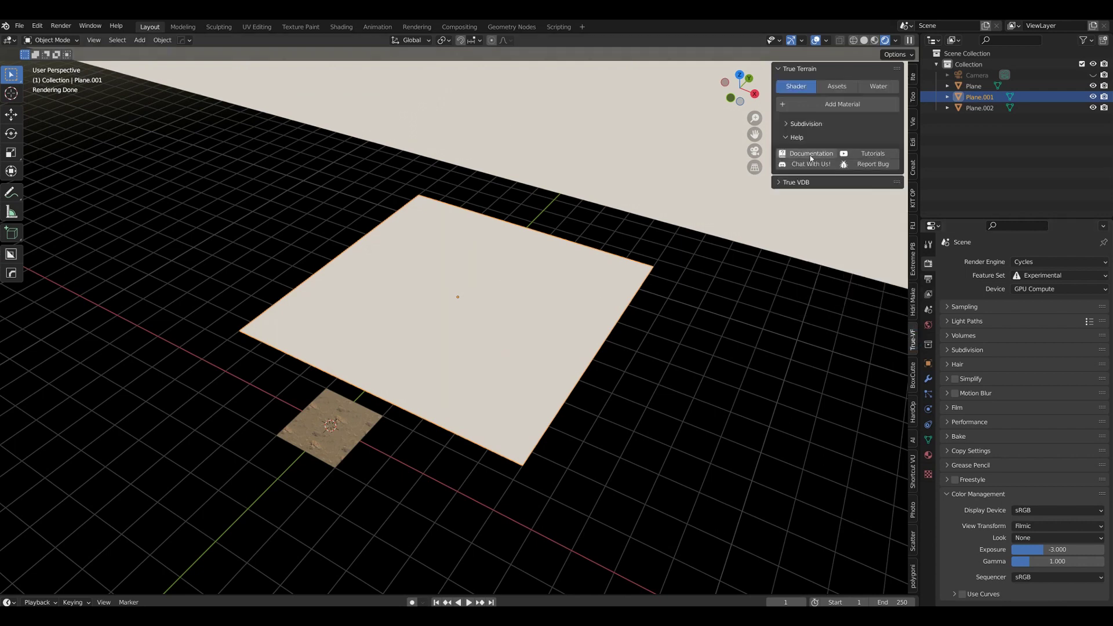
click(794, 106)
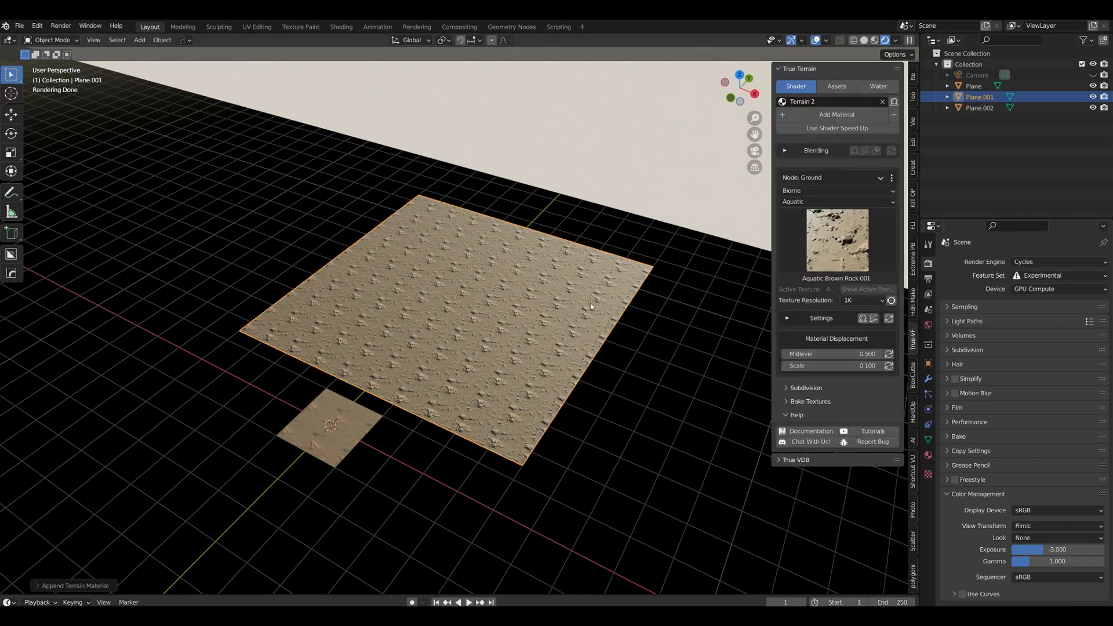
scroll(590, 302, up, 3)
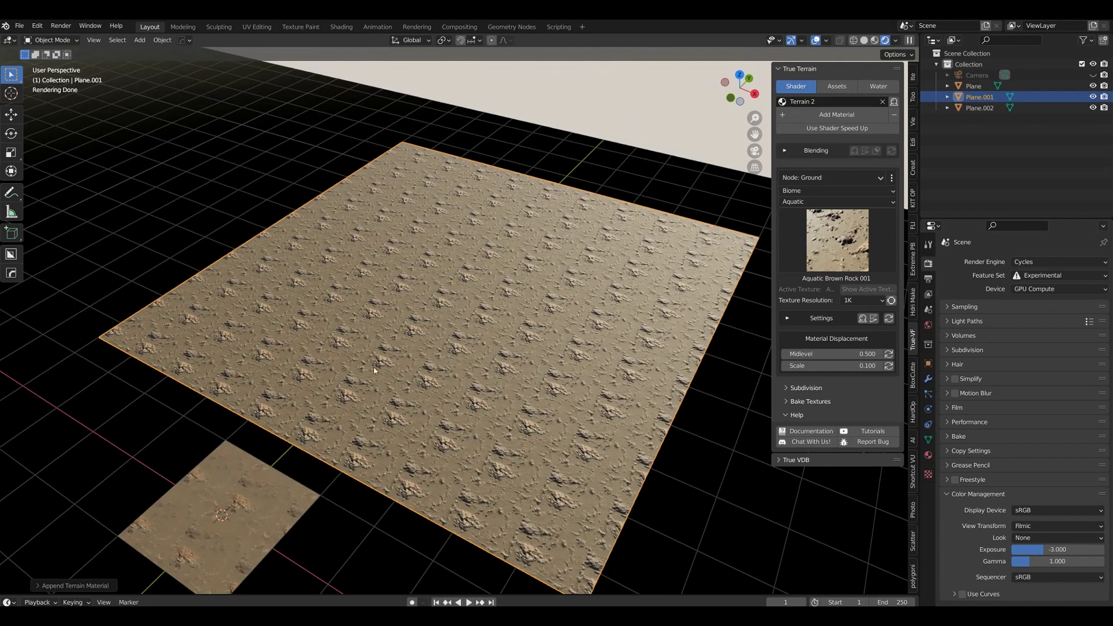
- Examine the texture tiling on the medium plane and open its Texture Mapping settings
scroll(566, 358, up, 6)
scroll(483, 356, down, 4)
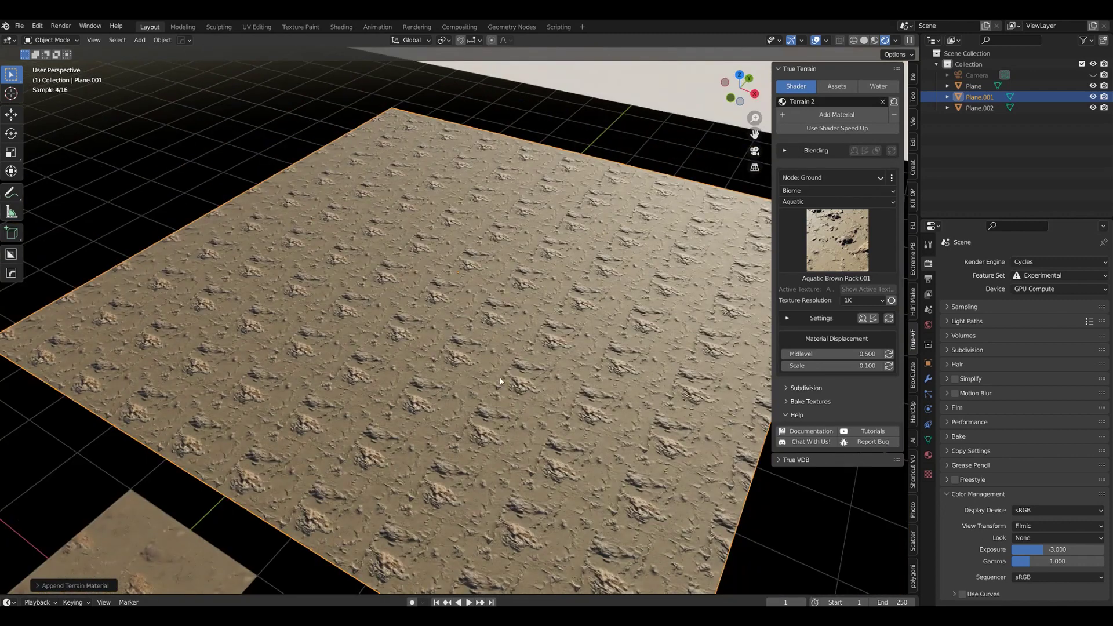
scroll(501, 371, up, 3)
scroll(503, 366, down, 3)
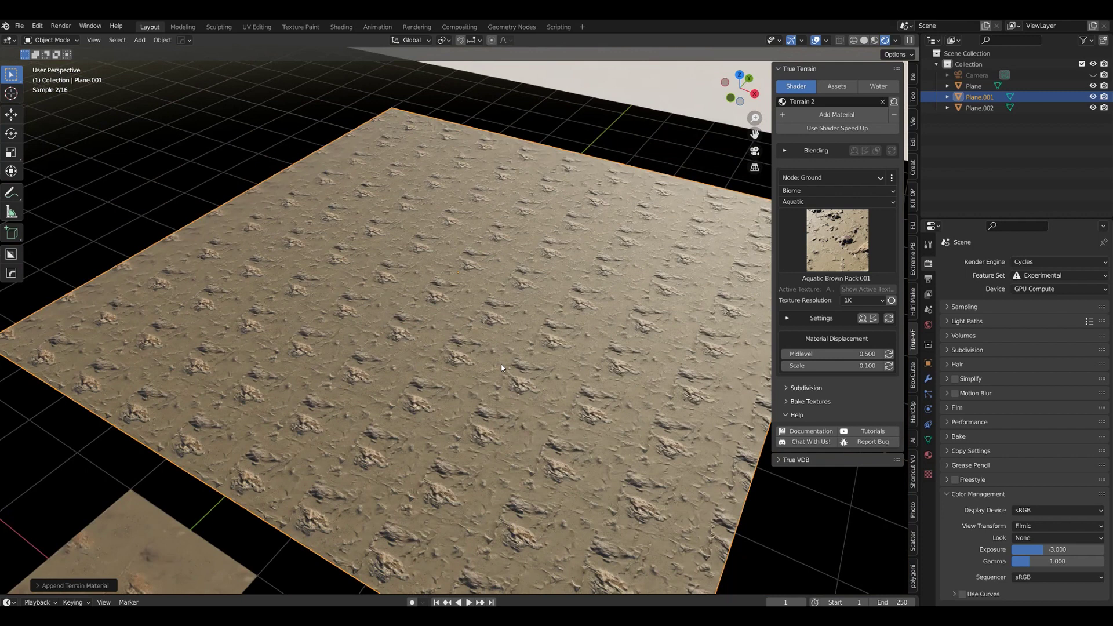
scroll(503, 368, down, 3)
middle_drag(530, 366, 524, 356)
click(787, 318)
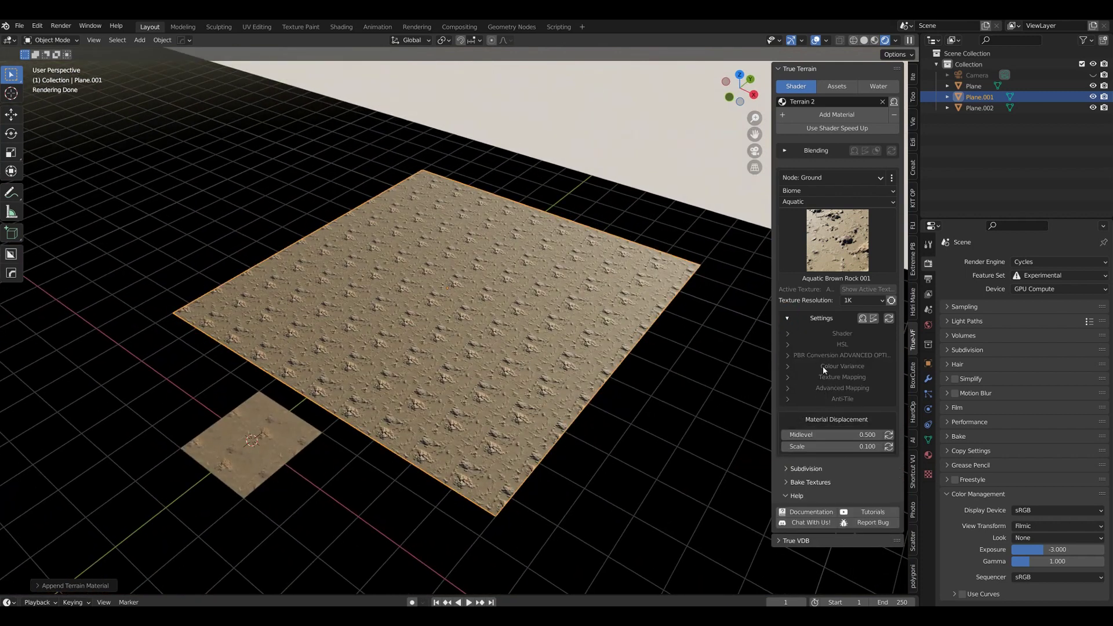
click(830, 378)
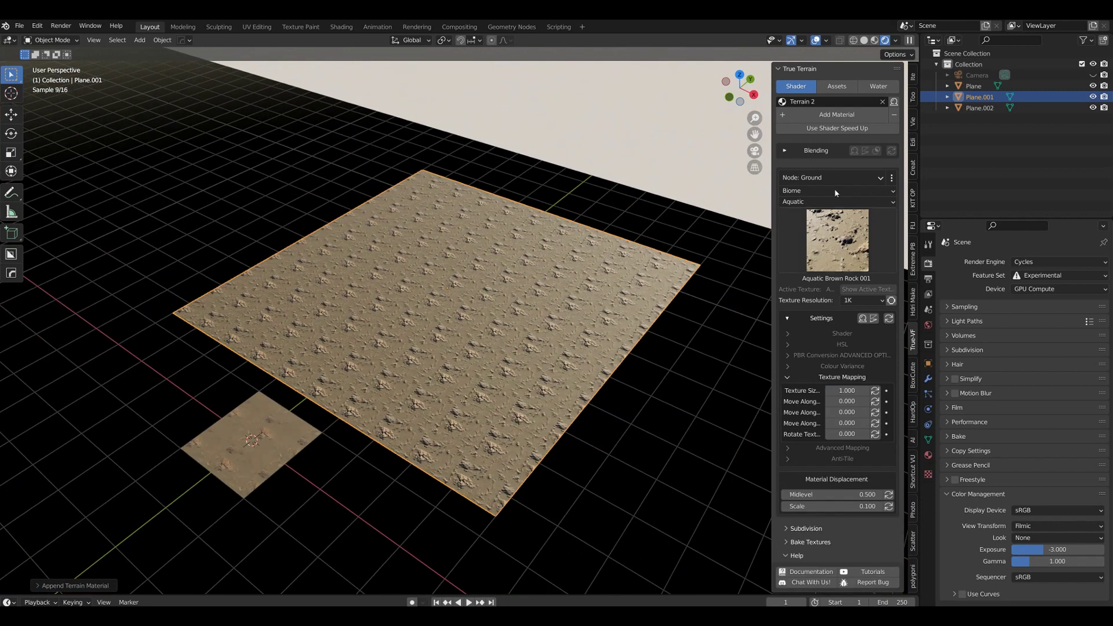
- Apply the scale of the medium 10 m plane and inspect its ground texture again
click(913, 76)
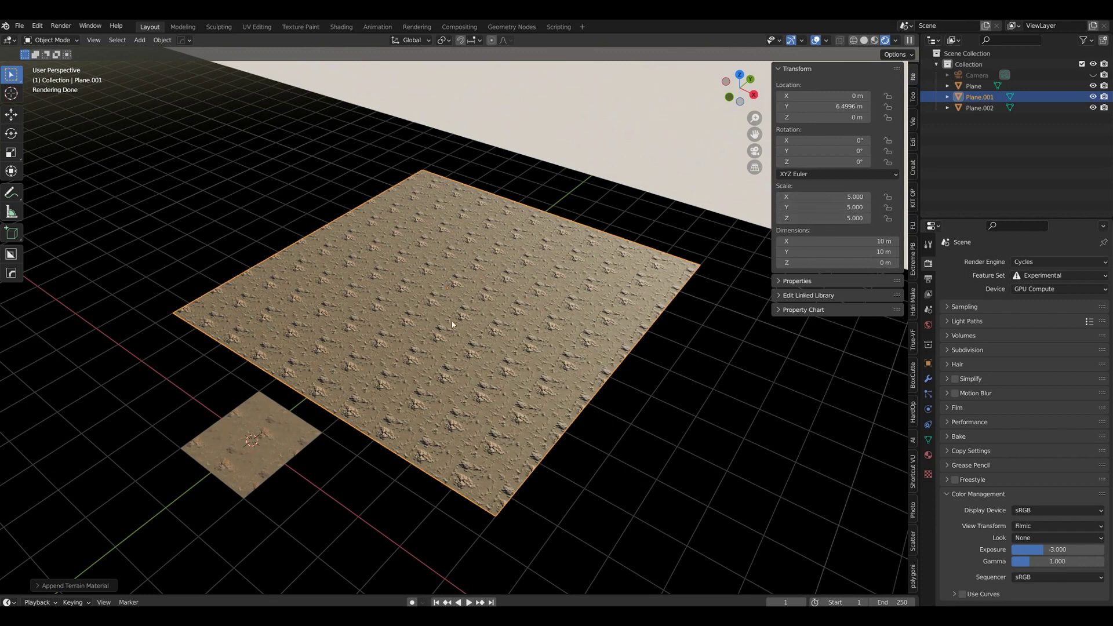
key(ctrl+a)
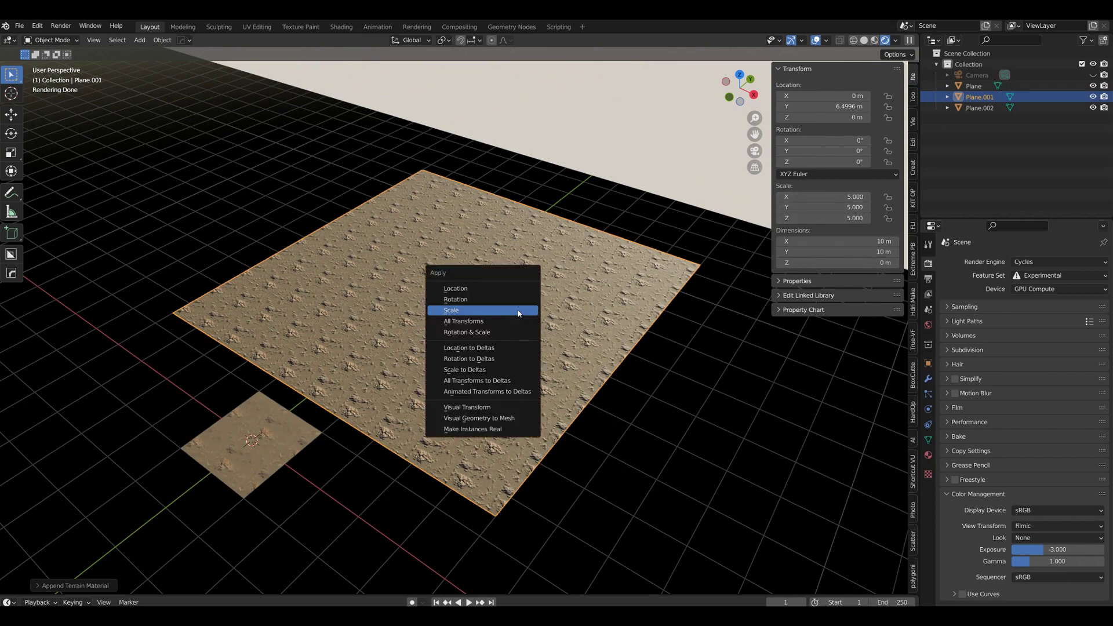
click(517, 311)
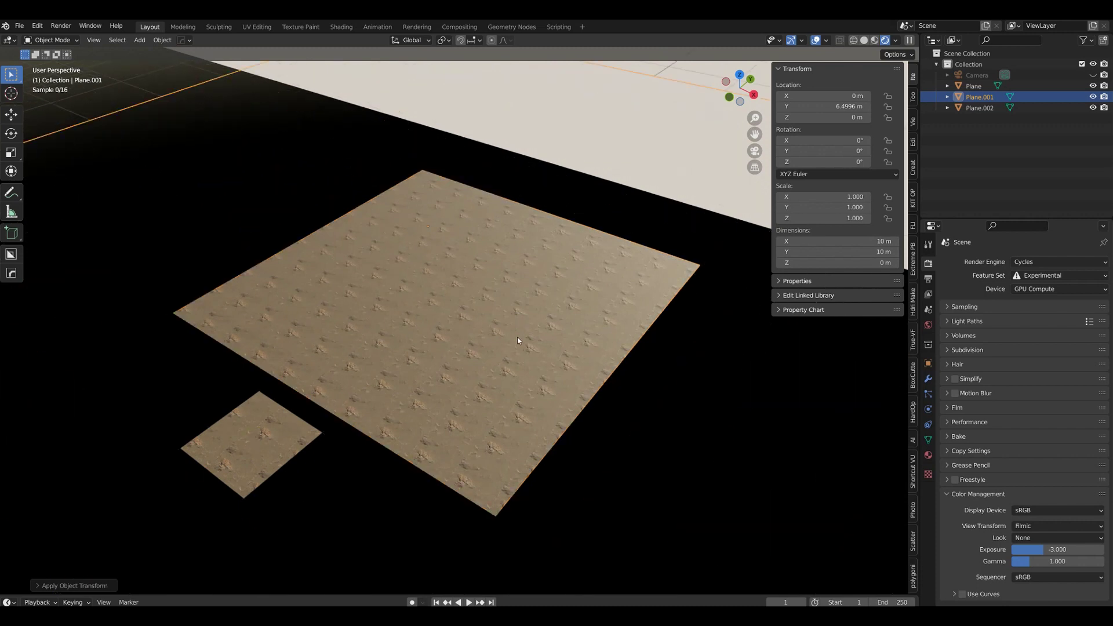
scroll(518, 337, up, 5)
scroll(516, 333, down, 5)
scroll(514, 336, up, 2)
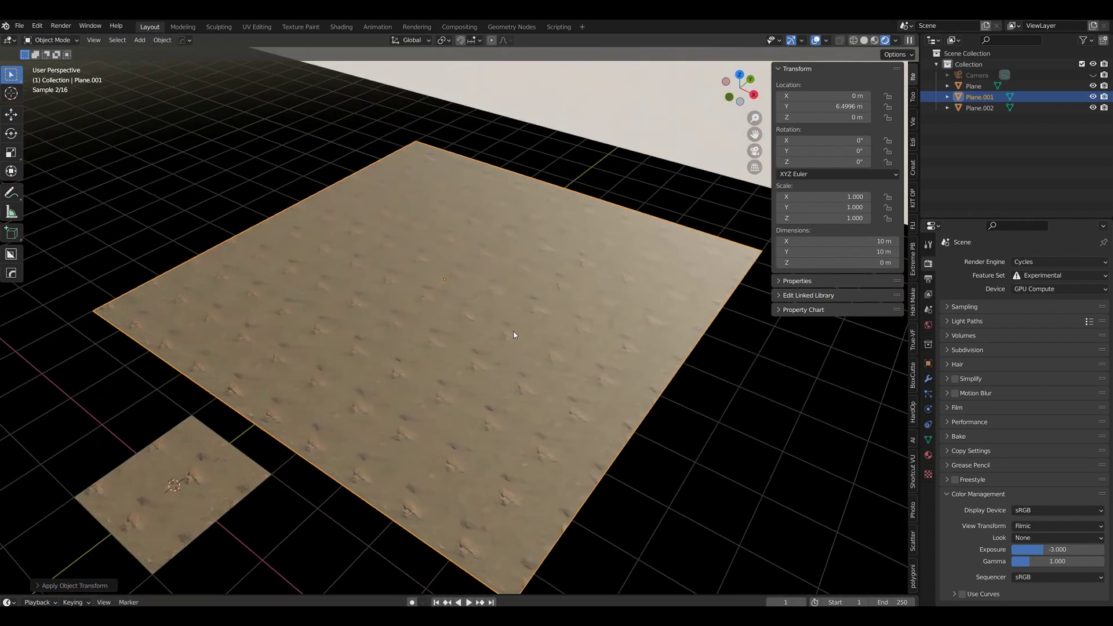
- Set the medium plane's ground Texture Size to 5 in the True Terrain texture mapping
click(914, 346)
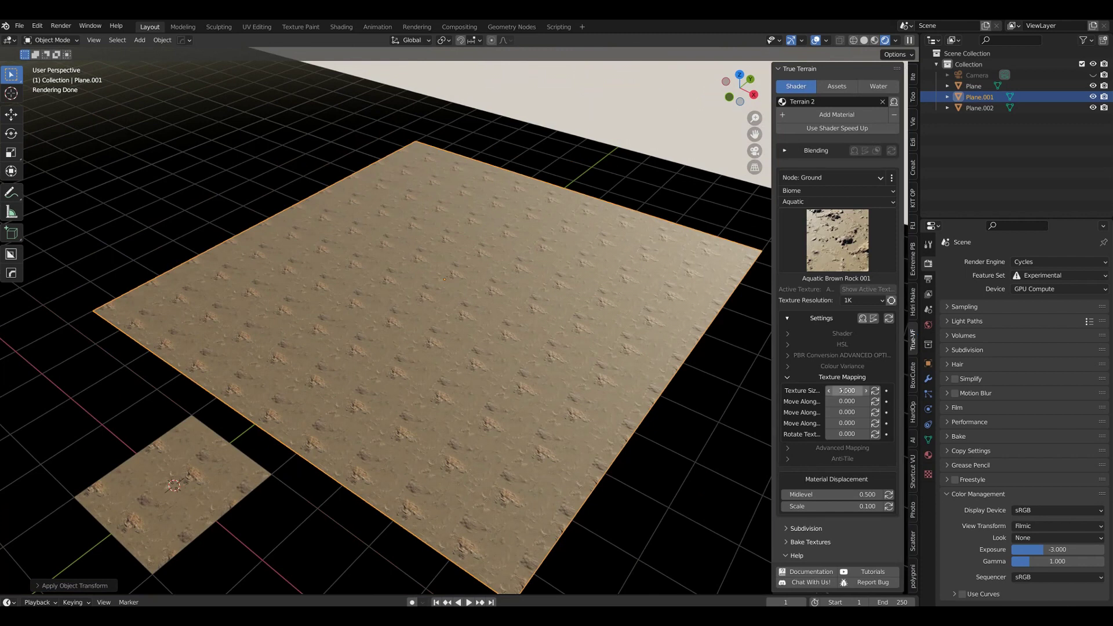
click(846, 391)
text(5)
key(Return)
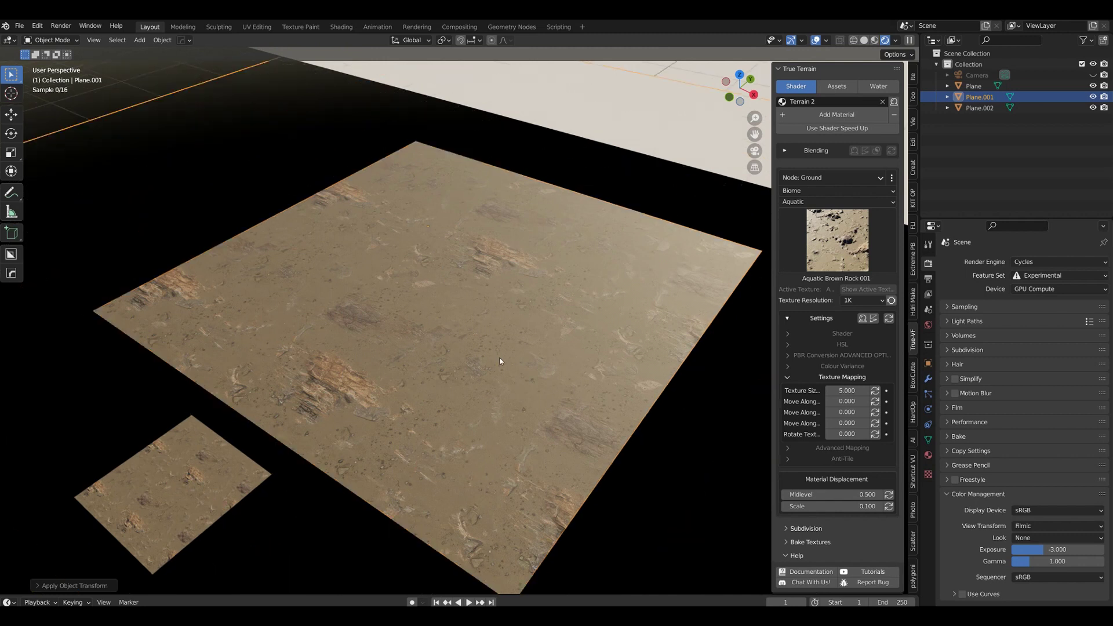
scroll(500, 357, up, 5)
scroll(500, 357, down, 2)
- Select the largest 100 m plane and apply its scale
shift+middle_drag(569, 335, 239, 550)
scroll(400, 387, down, 4)
click(567, 285)
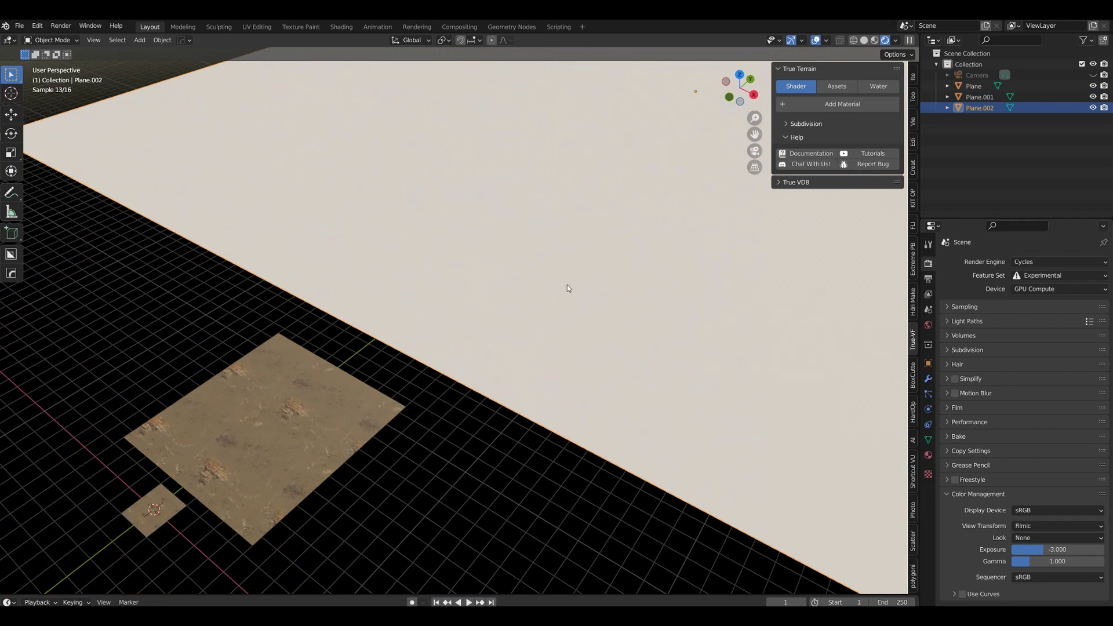
scroll(306, 468, up, 4)
scroll(305, 469, down, 6)
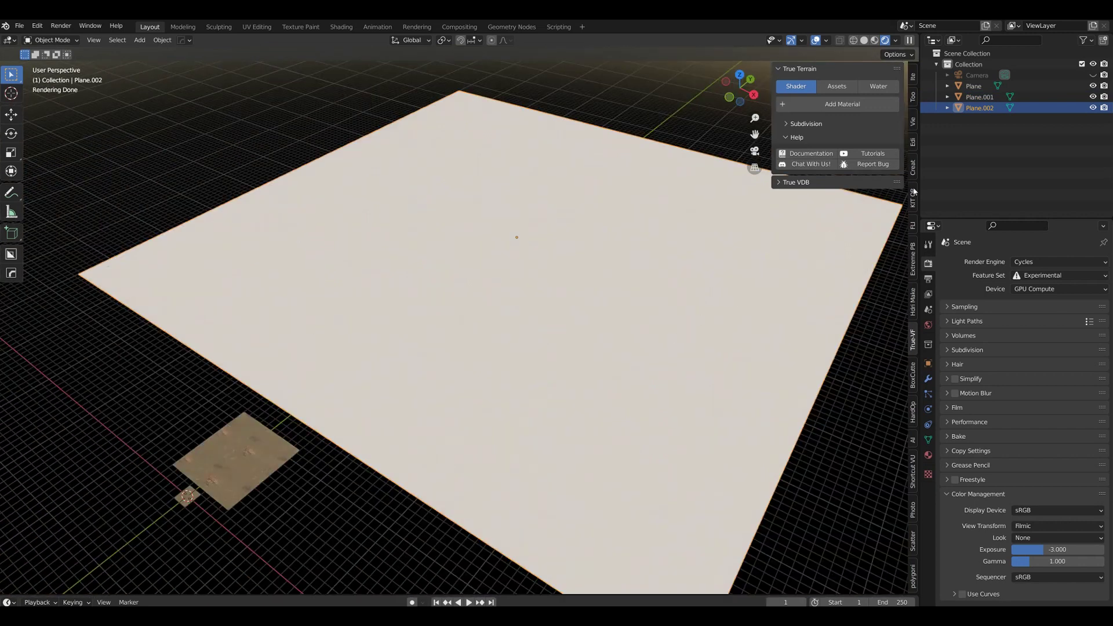
click(914, 83)
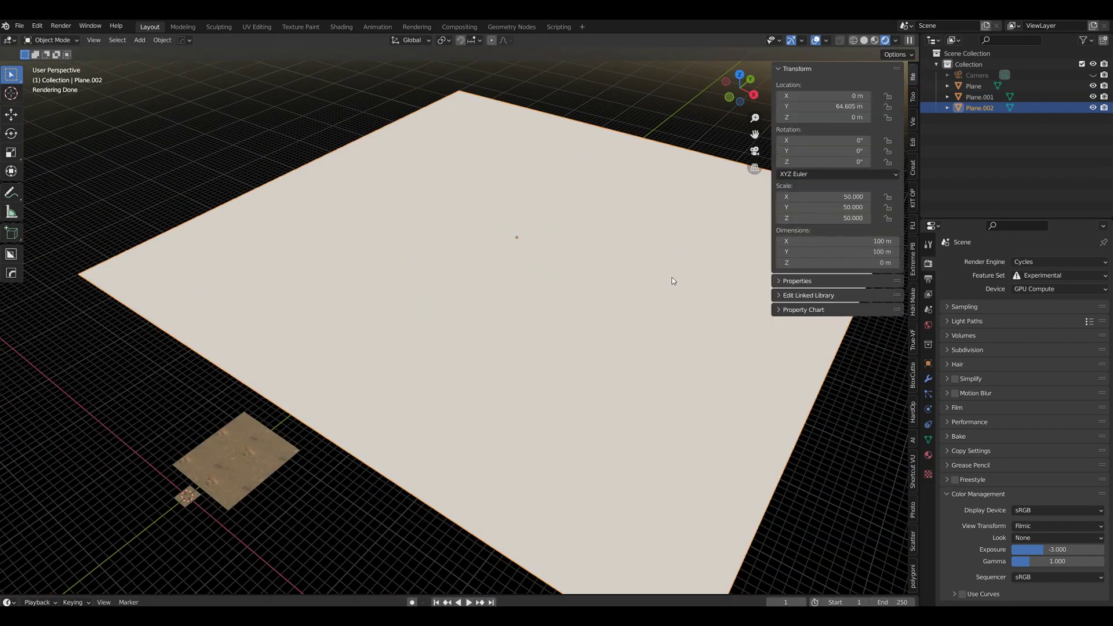
key(ctrl+a)
click(582, 290)
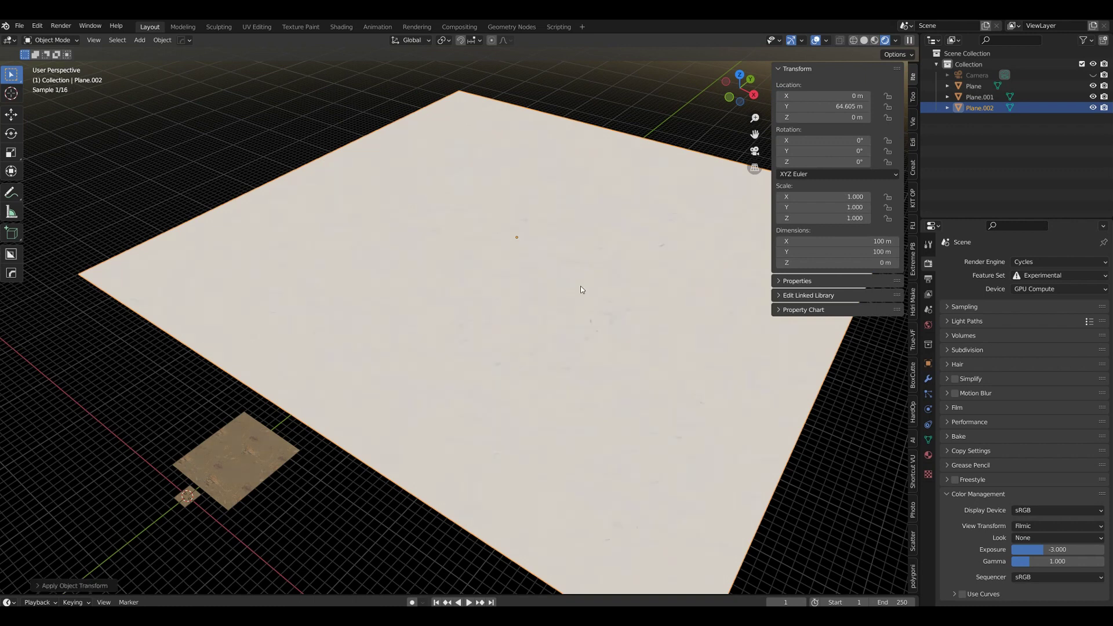
- Add a True Terrain material to the largest plane and set its ground Texture Size to 50
click(915, 339)
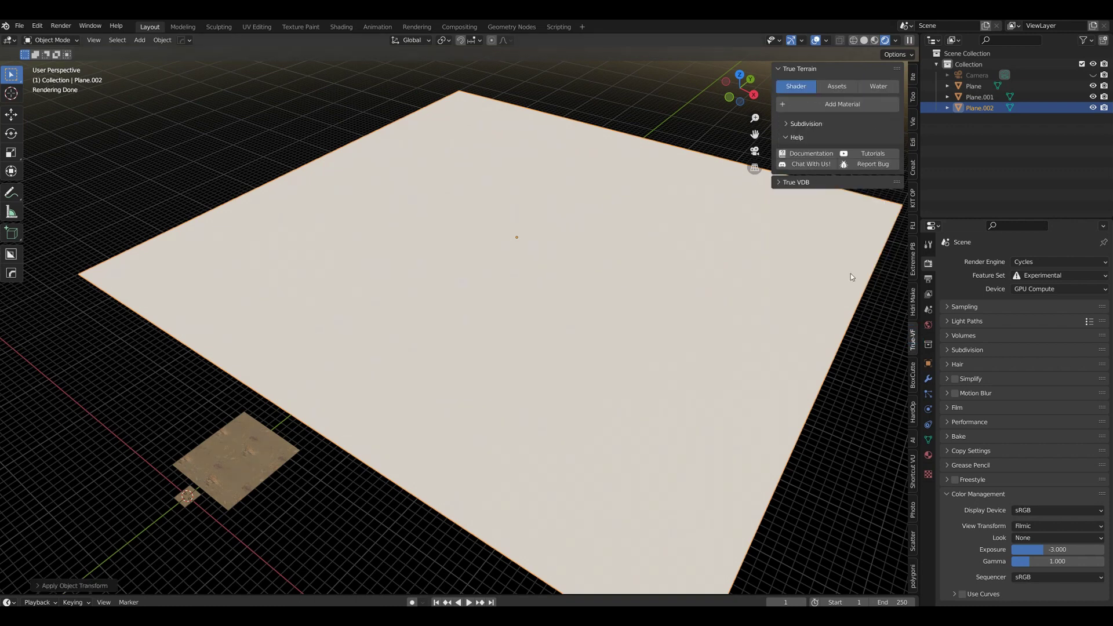
click(798, 106)
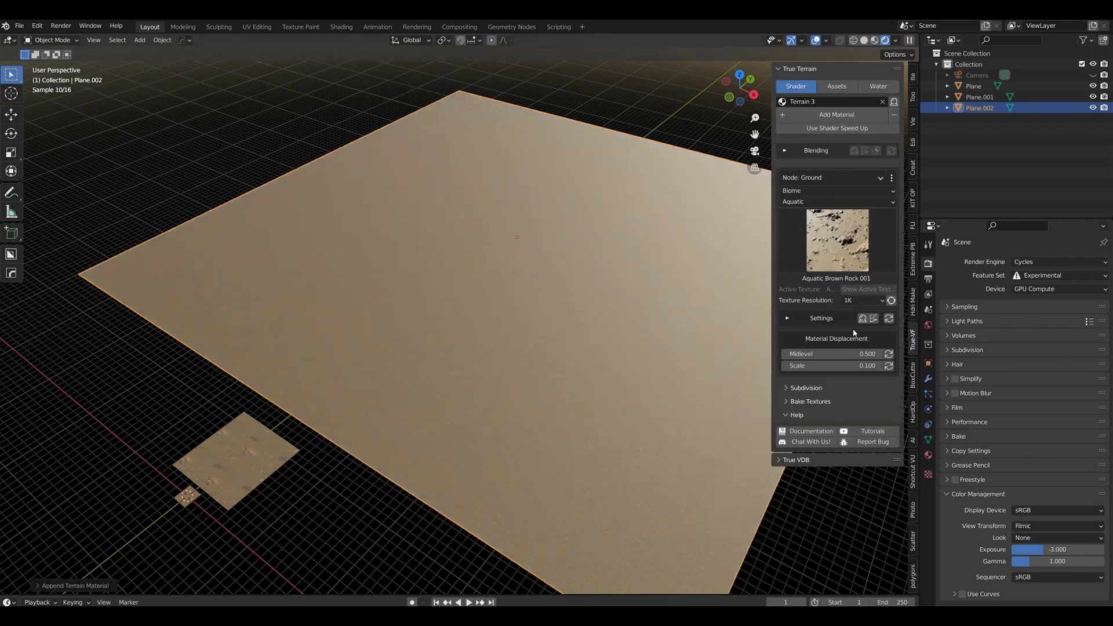
click(790, 318)
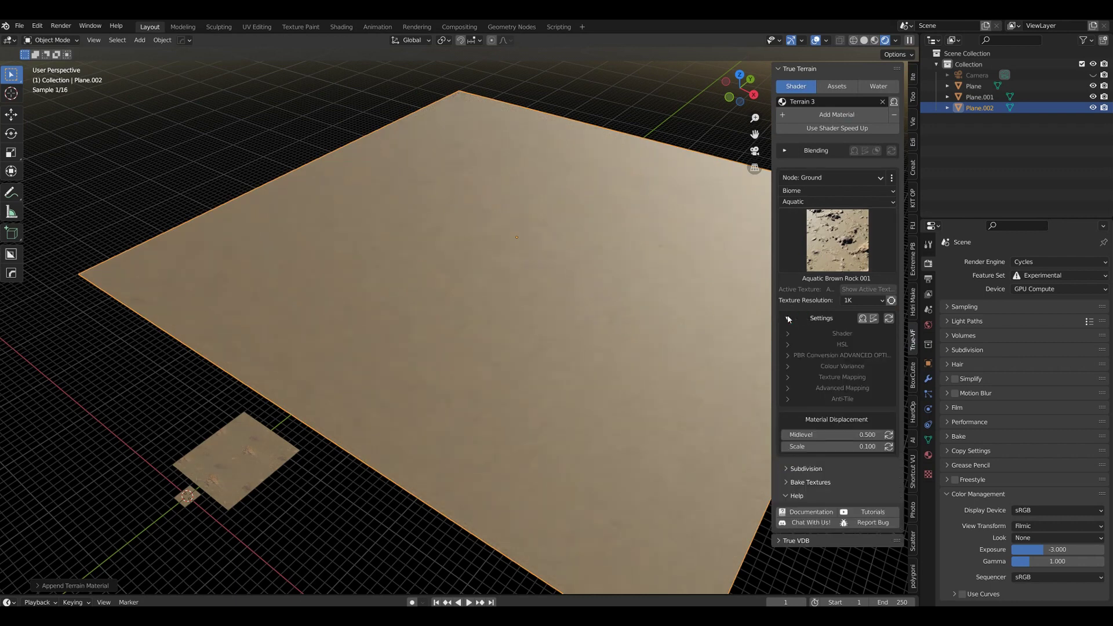
click(841, 377)
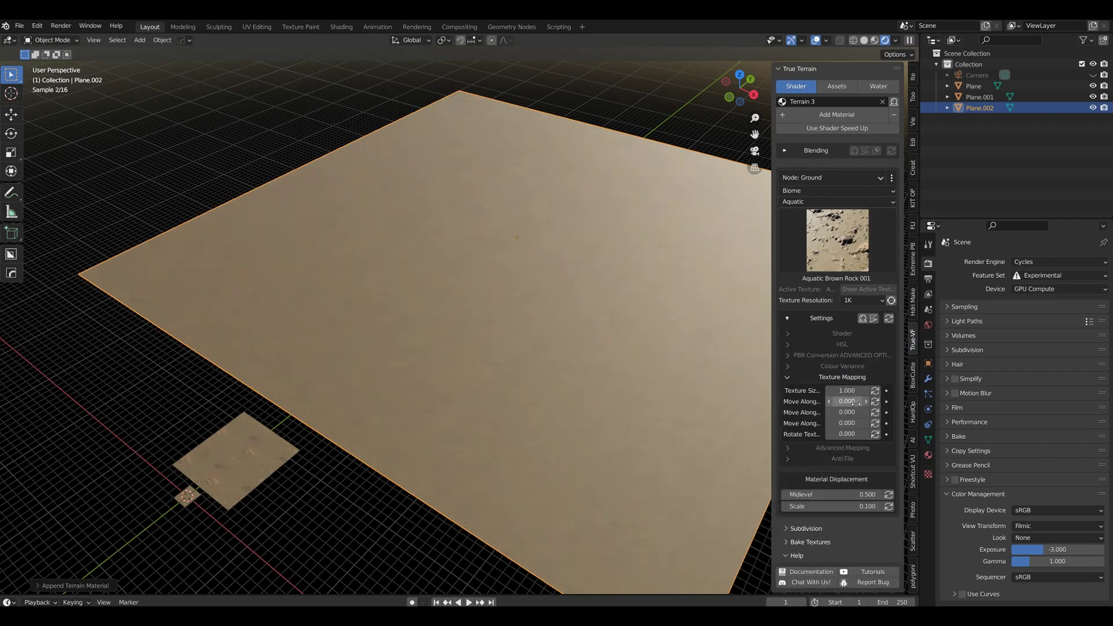
click(788, 334)
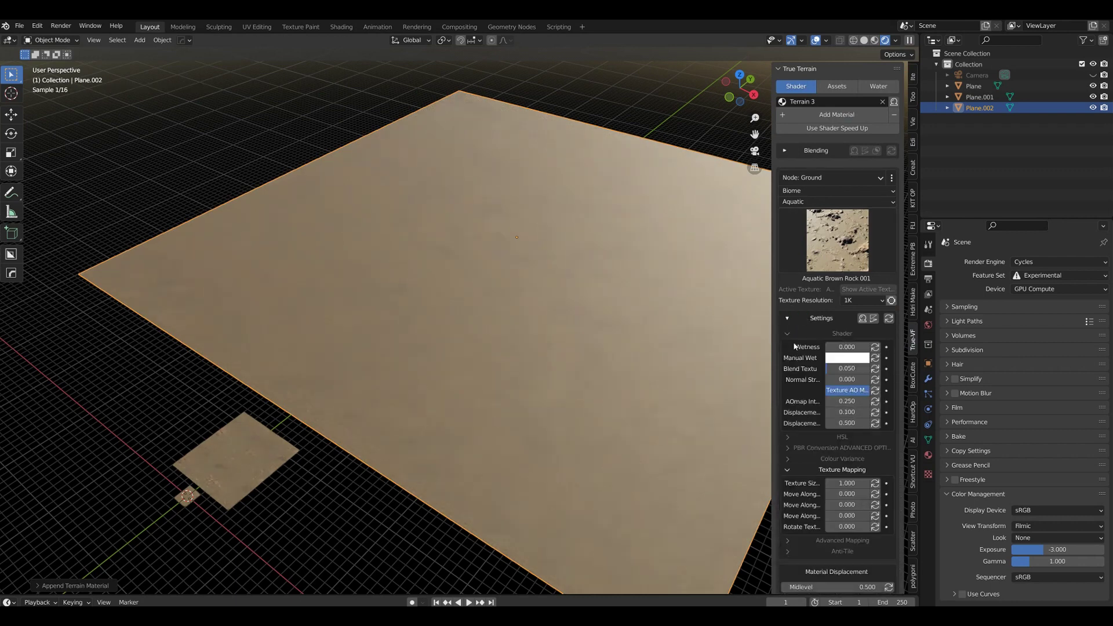
click(848, 483)
text(50)
key(Return)
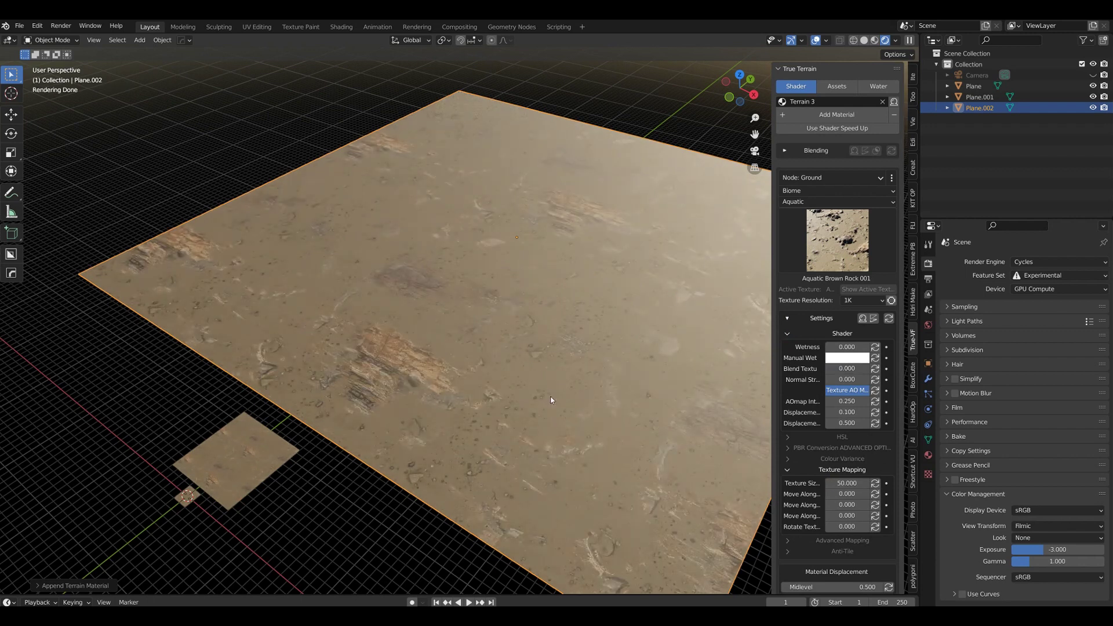
shift+middle_drag(604, 348, 565, 339)
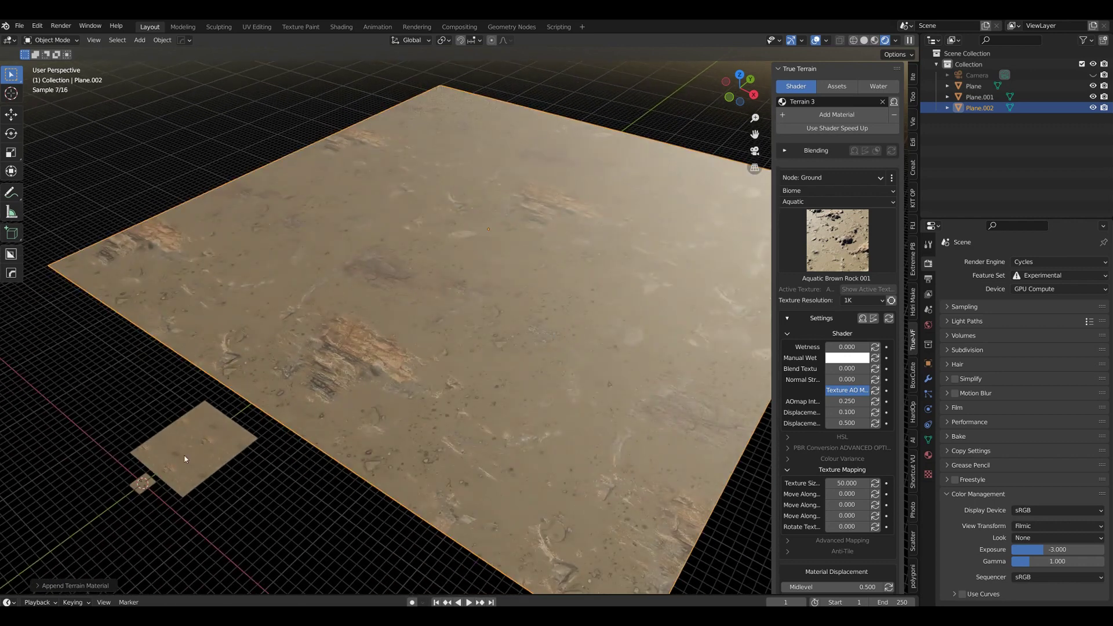
- Raise the largest plane's shader displacement to 0.9 and its Material Displacement Scale to 2.6
middle_drag(332, 408, 639, 405)
drag(845, 413, 864, 413)
scroll(826, 539, down, 4)
scroll(826, 539, down, 1)
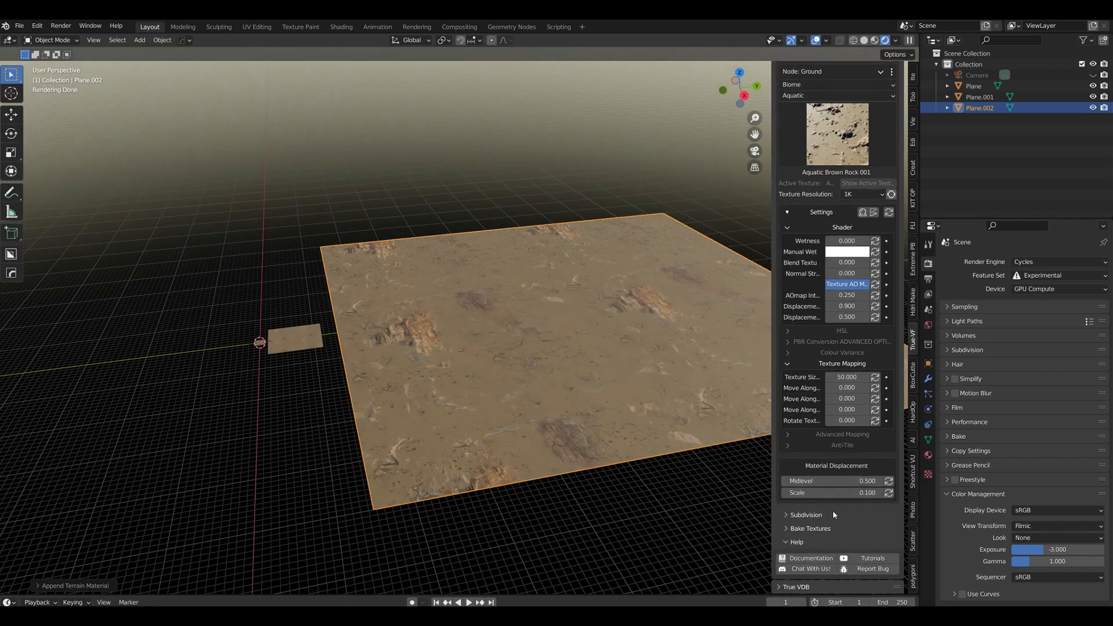
drag(823, 493, 858, 493)
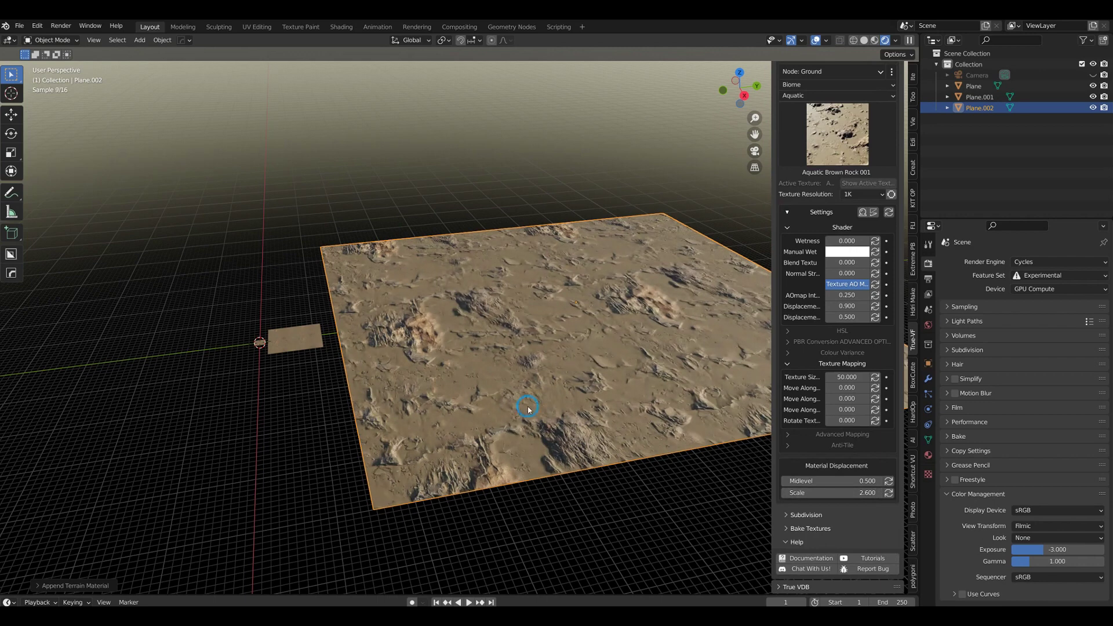
middle_drag(524, 402, 571, 407)
scroll(528, 373, up, 3)
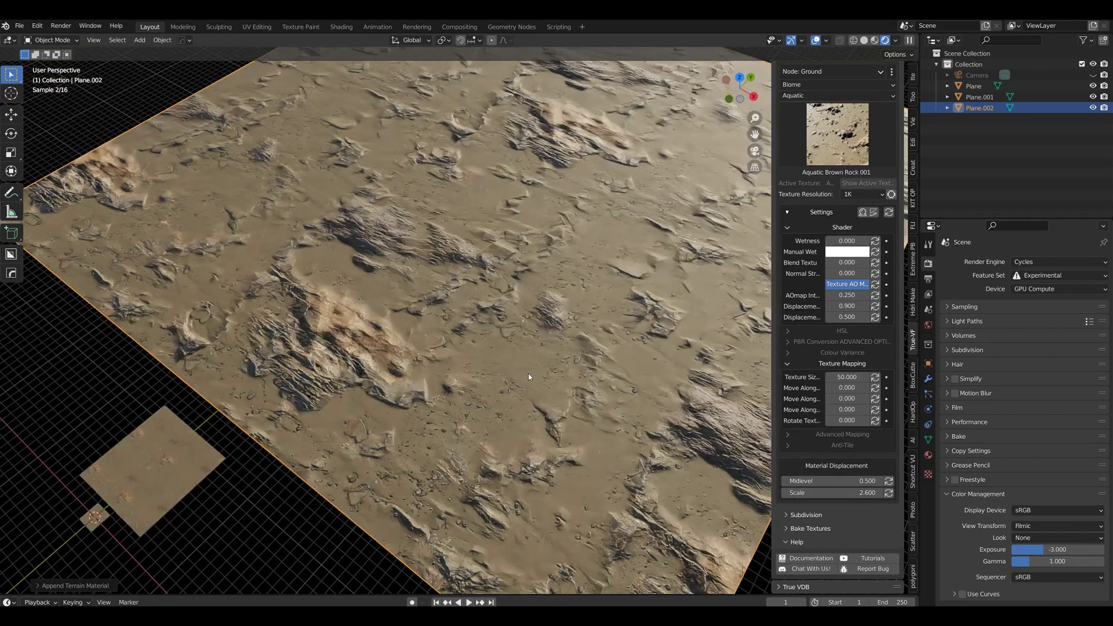
- Delete all three planes from the scene
scroll(527, 373, down, 3)
click(279, 433)
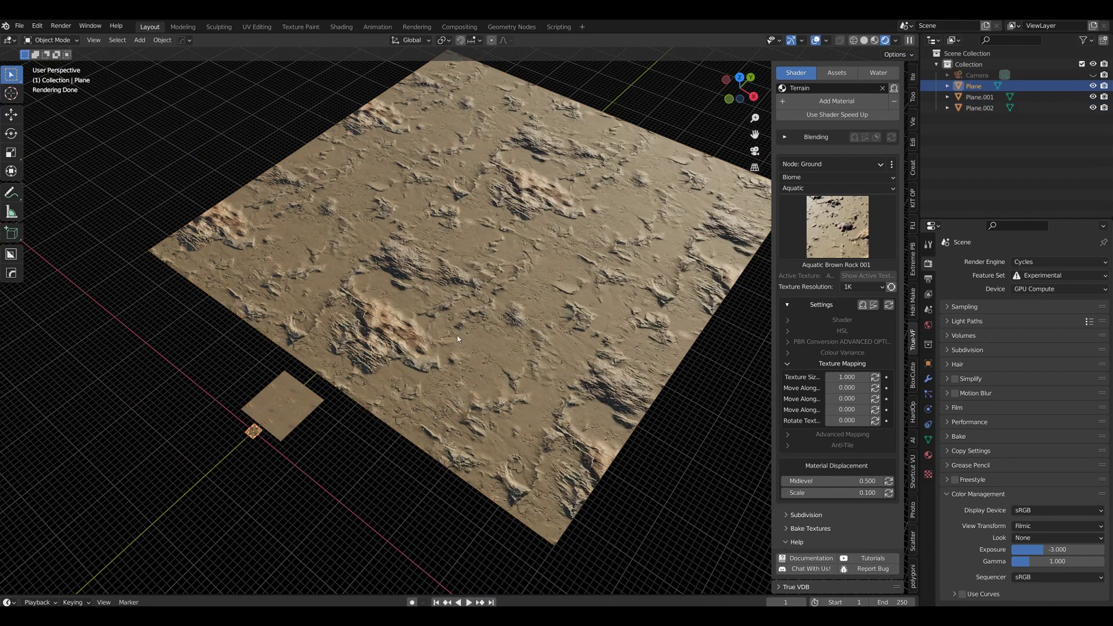
scroll(457, 339, down, 3)
scroll(457, 338, up, 2)
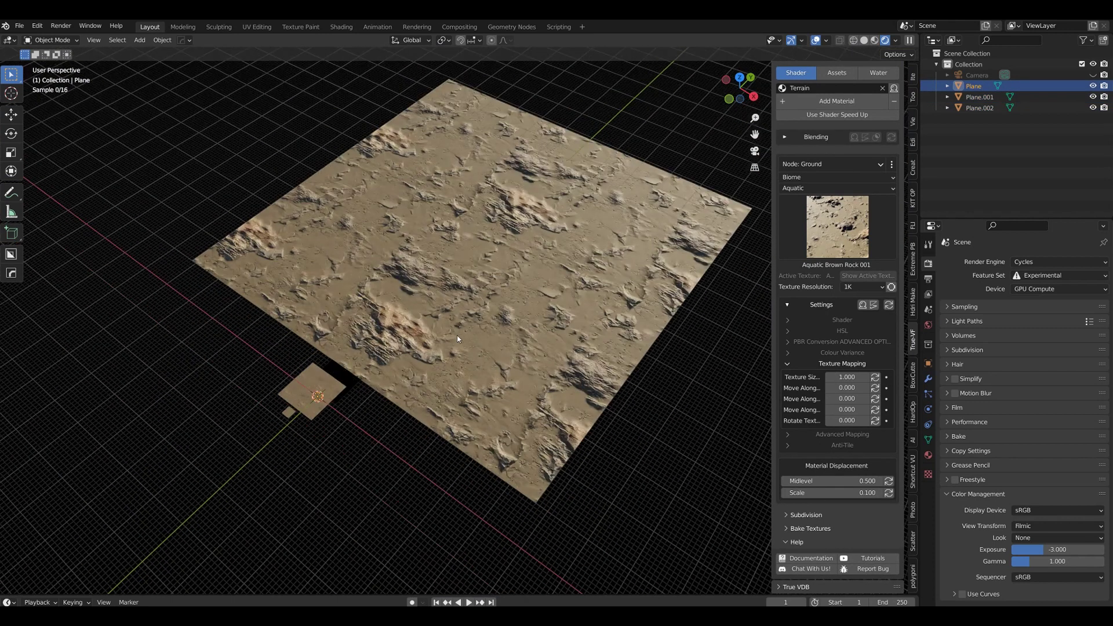
scroll(447, 279, down, 2)
key(a)
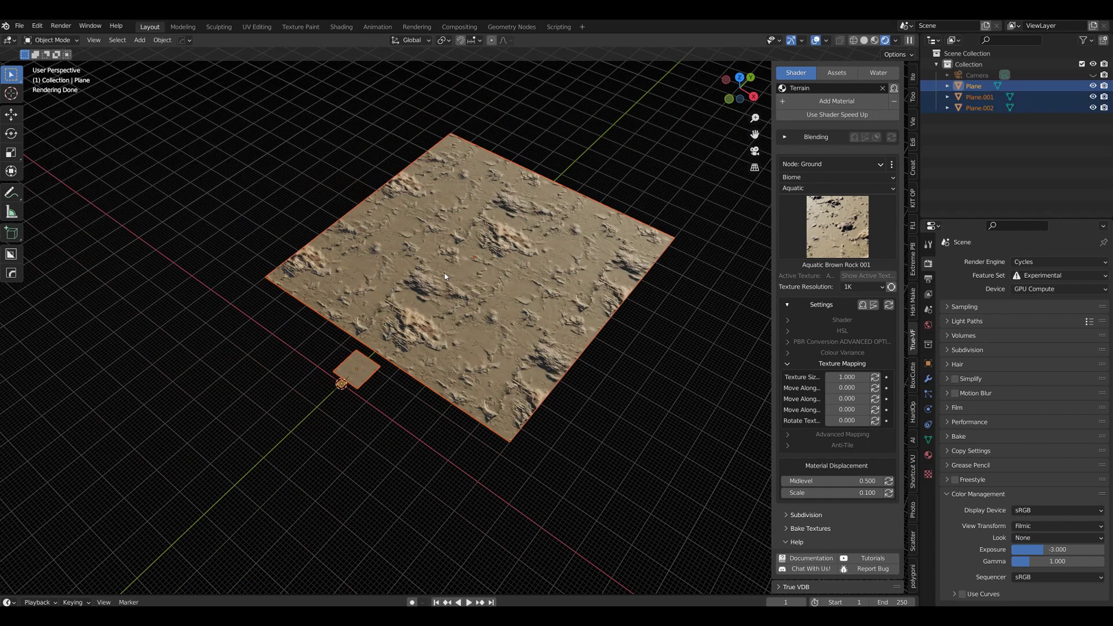
key(x)
click(446, 272)
- Add a True Terrain landscape using A.N.T. Landscape as the source
middle_drag(450, 291, 578, 285)
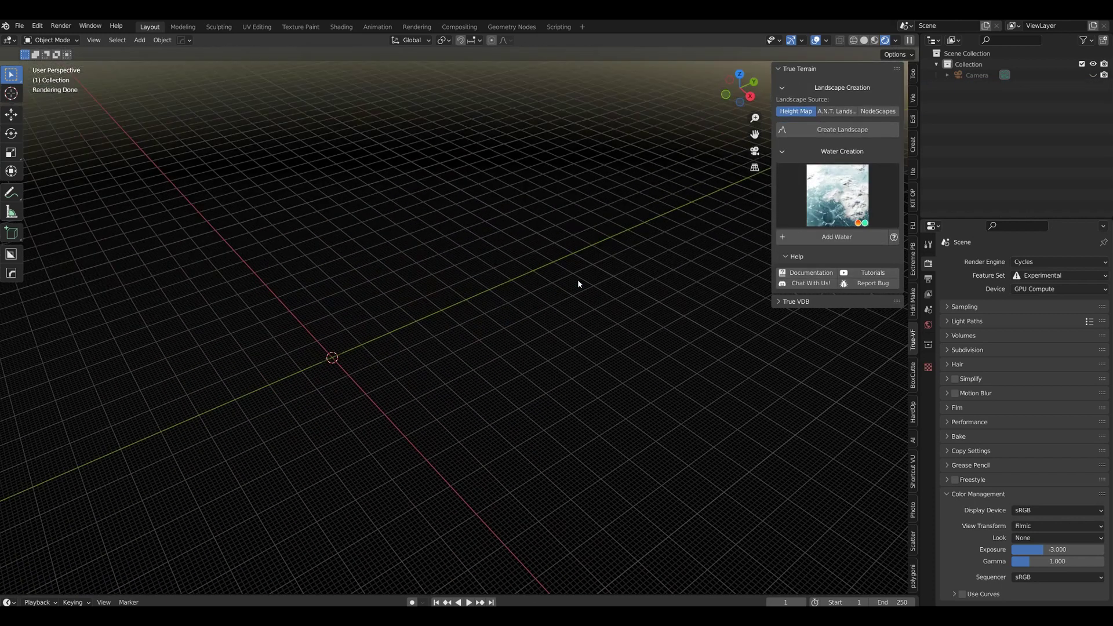
click(837, 111)
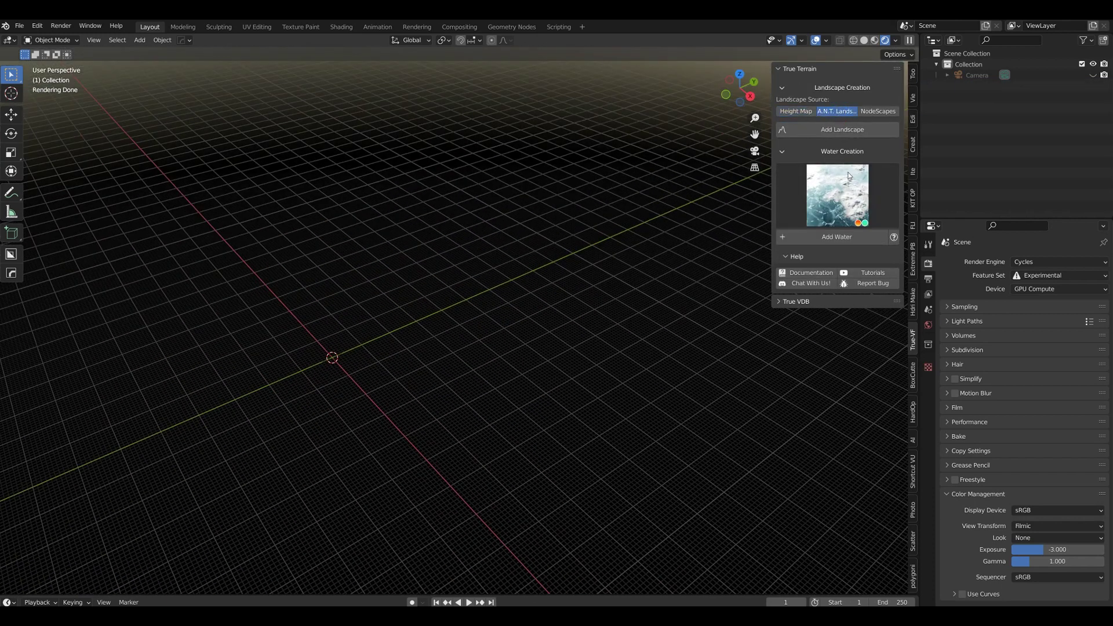
click(833, 130)
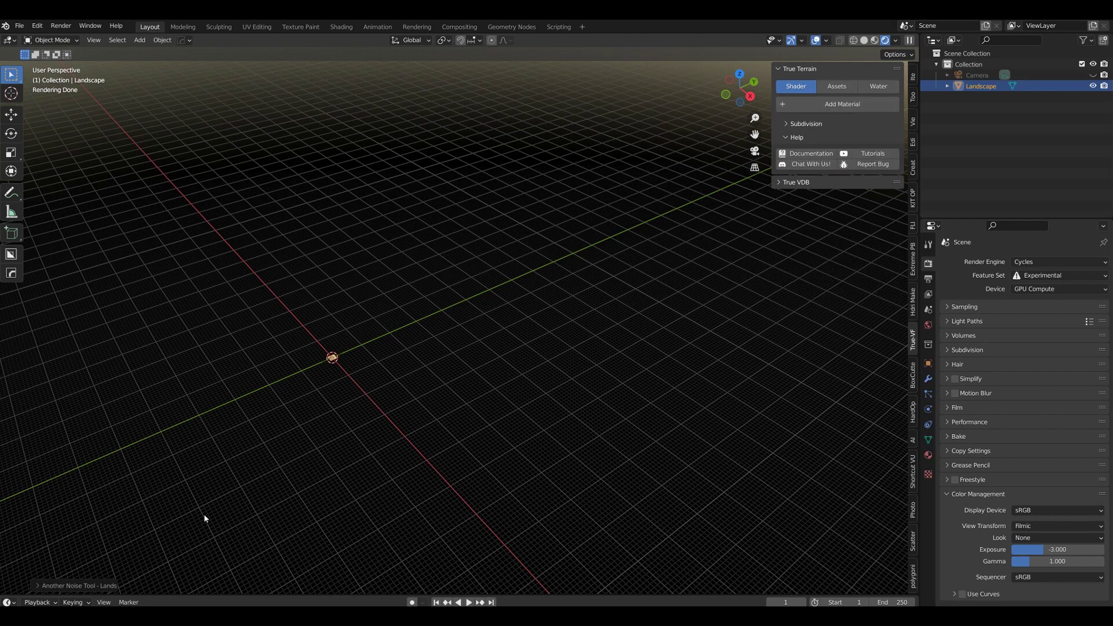
- Enlarge the landscape uniformly to a scale of 200 on all axes and bring the whole mountain into view
text(s)
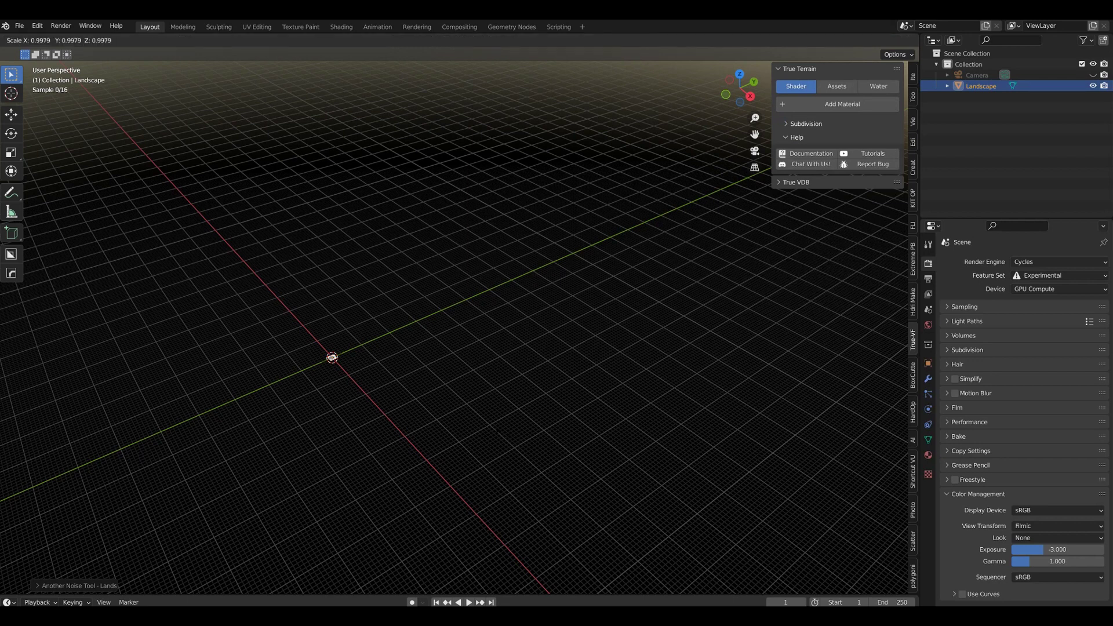
text(100)
key(Return)
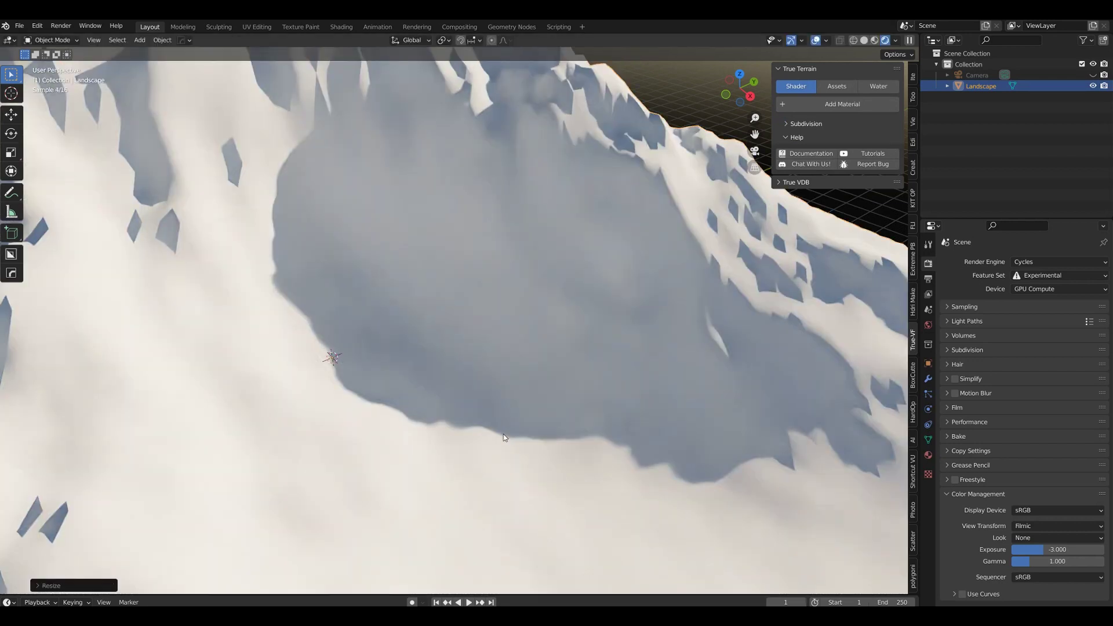
scroll(333, 425, down, 5)
scroll(333, 425, down, 3)
middle_drag(366, 373, 385, 348)
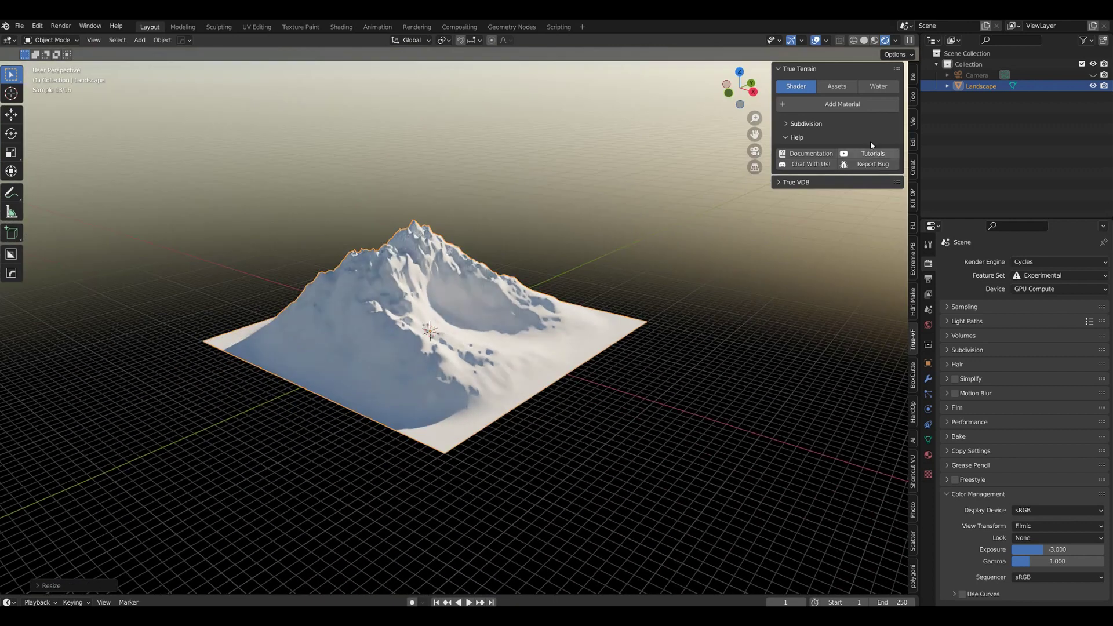
- Display the landscape's transform values and apply its scale
click(913, 77)
scroll(589, 332, up, 3)
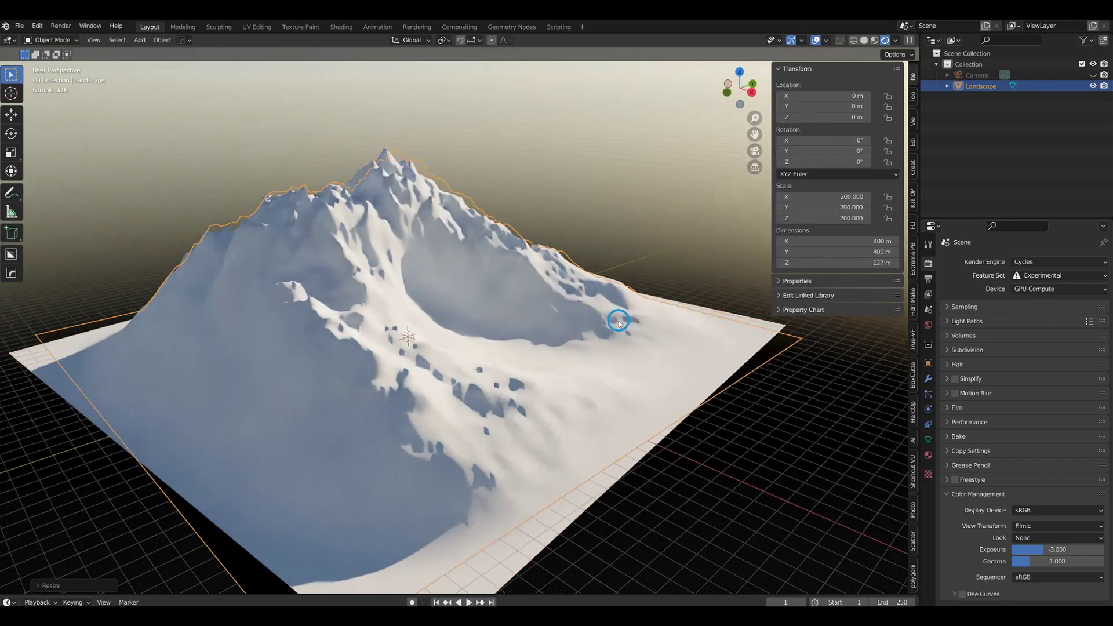
key(ctrl+a)
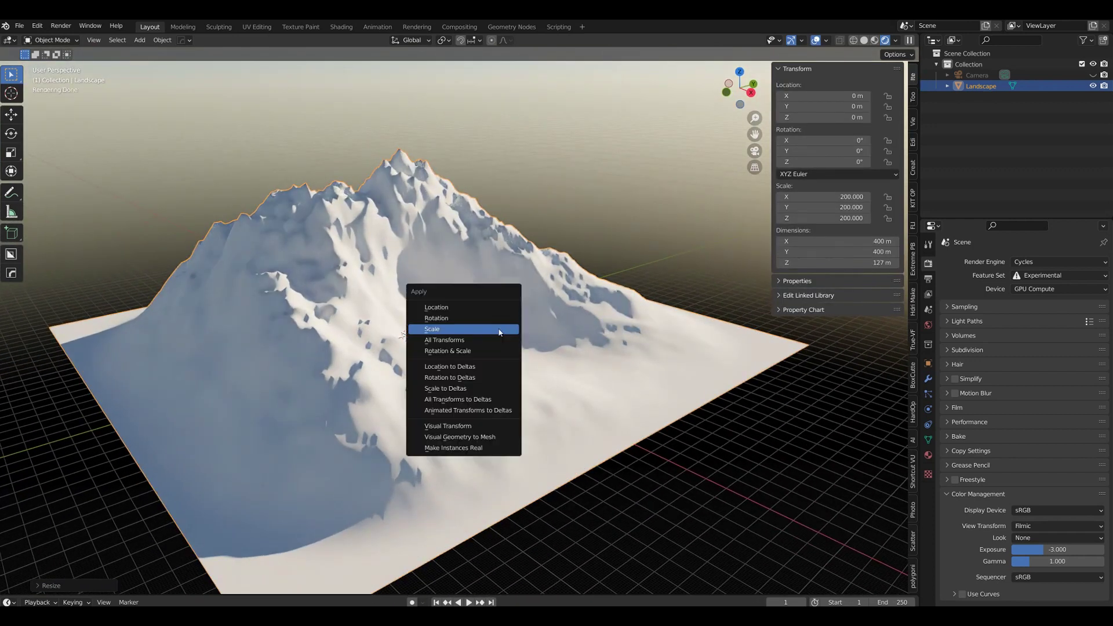
click(500, 331)
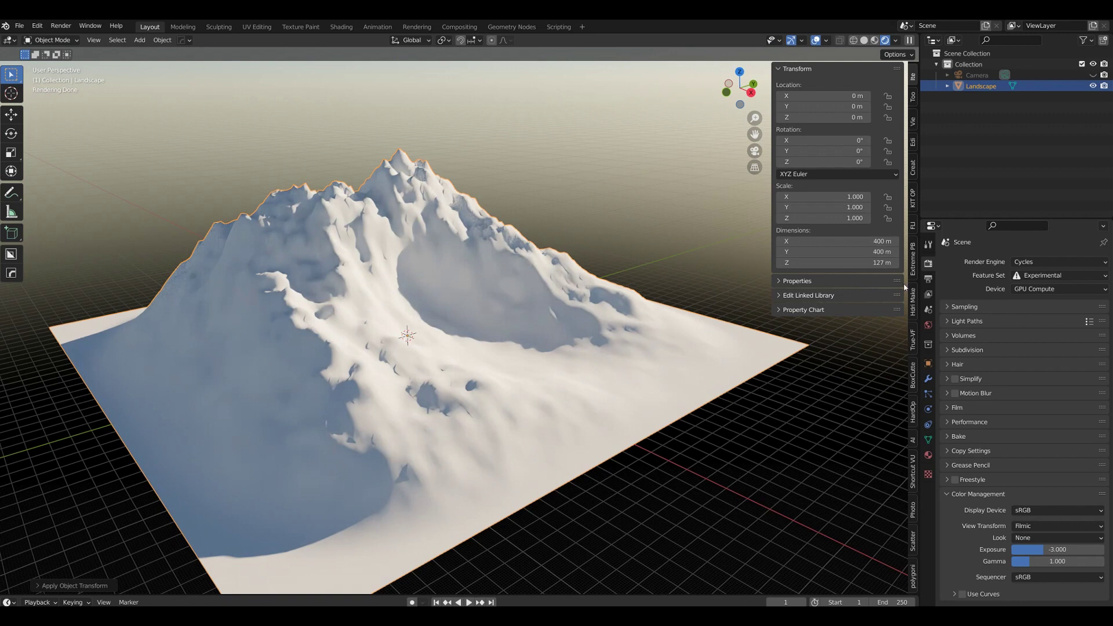
- Add a True Terrain material to the landscape
click(914, 334)
click(843, 103)
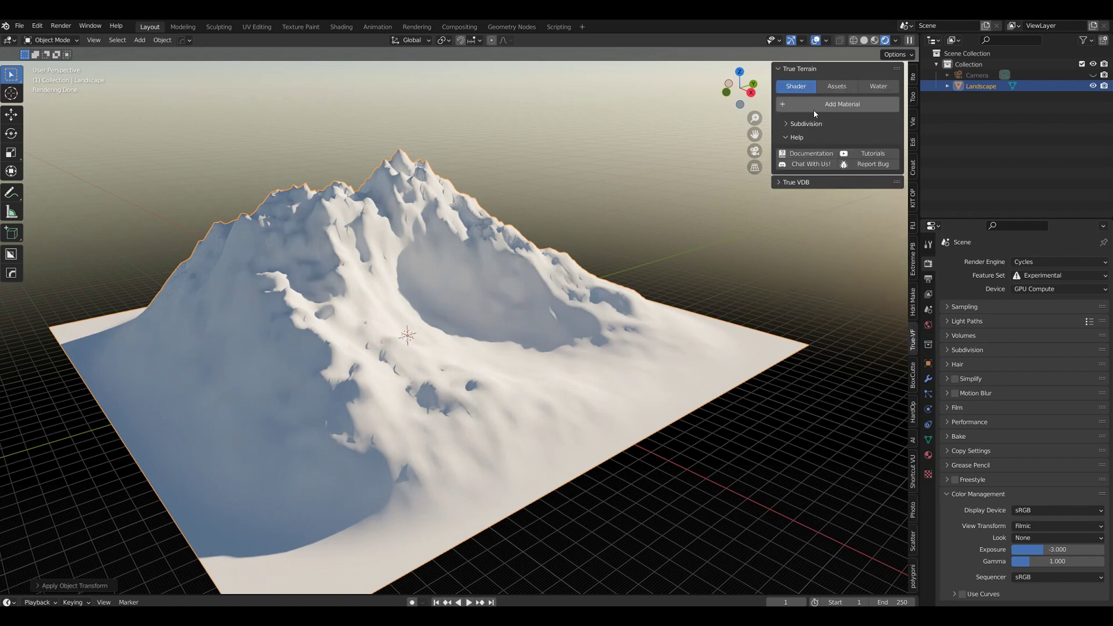
scroll(684, 320, up, 3)
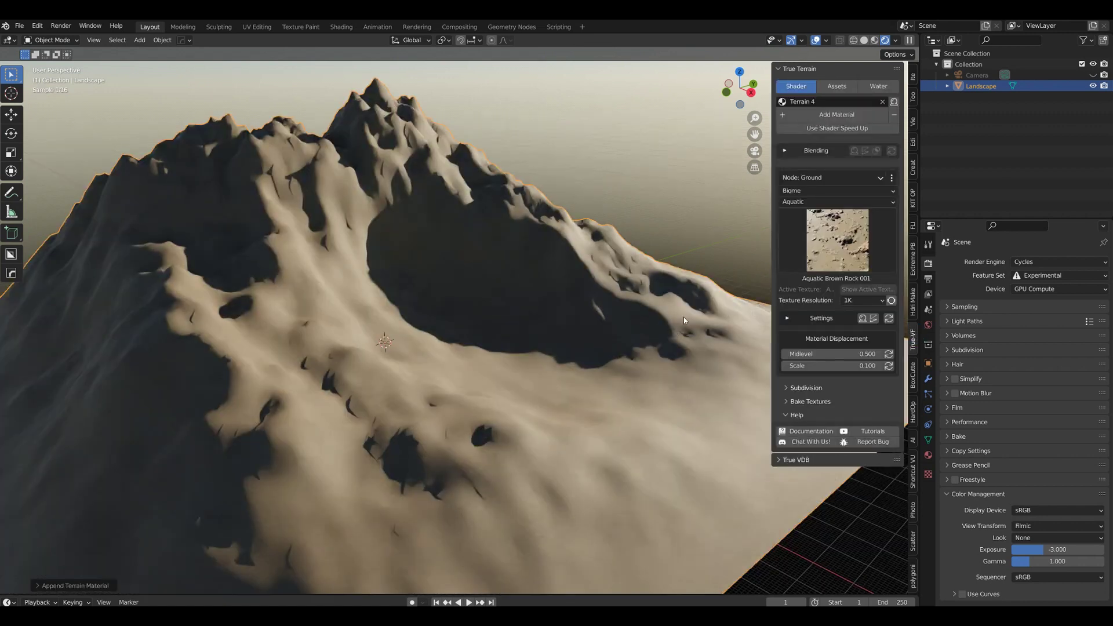
scroll(544, 400, down, 2)
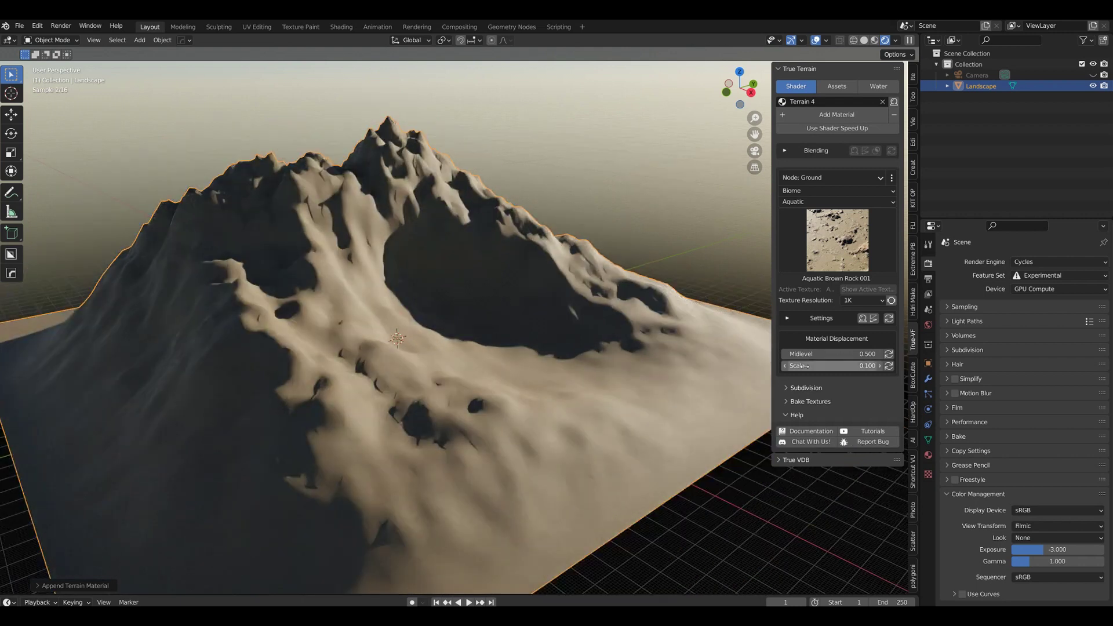
- Expand the Ground node's shader and texture mapping settings and set the Texture Size to 200
click(787, 319)
click(787, 335)
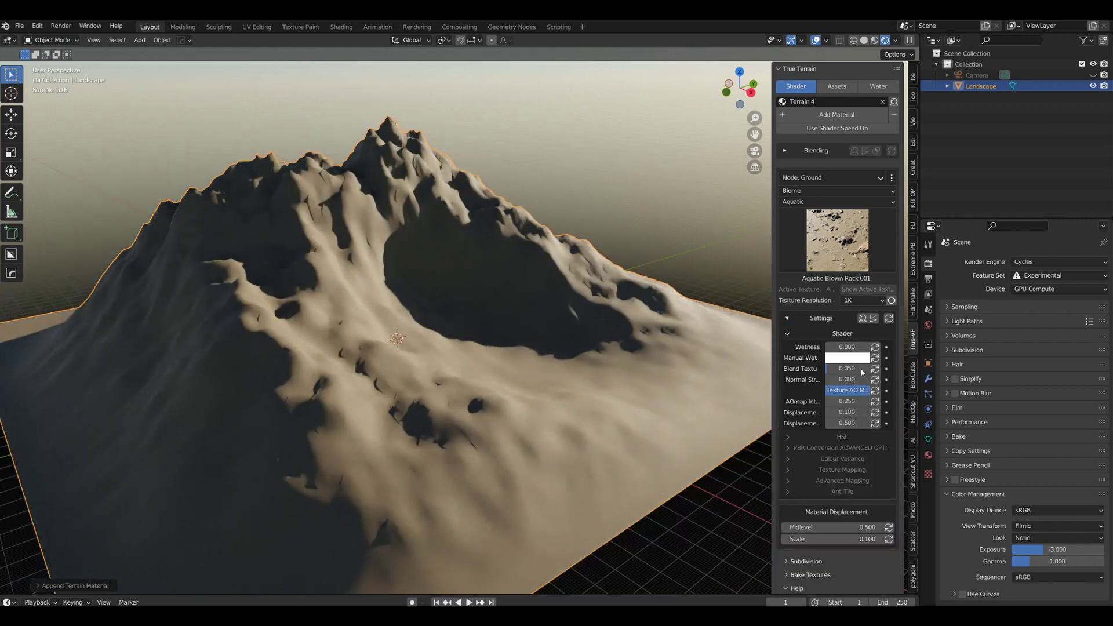
click(850, 471)
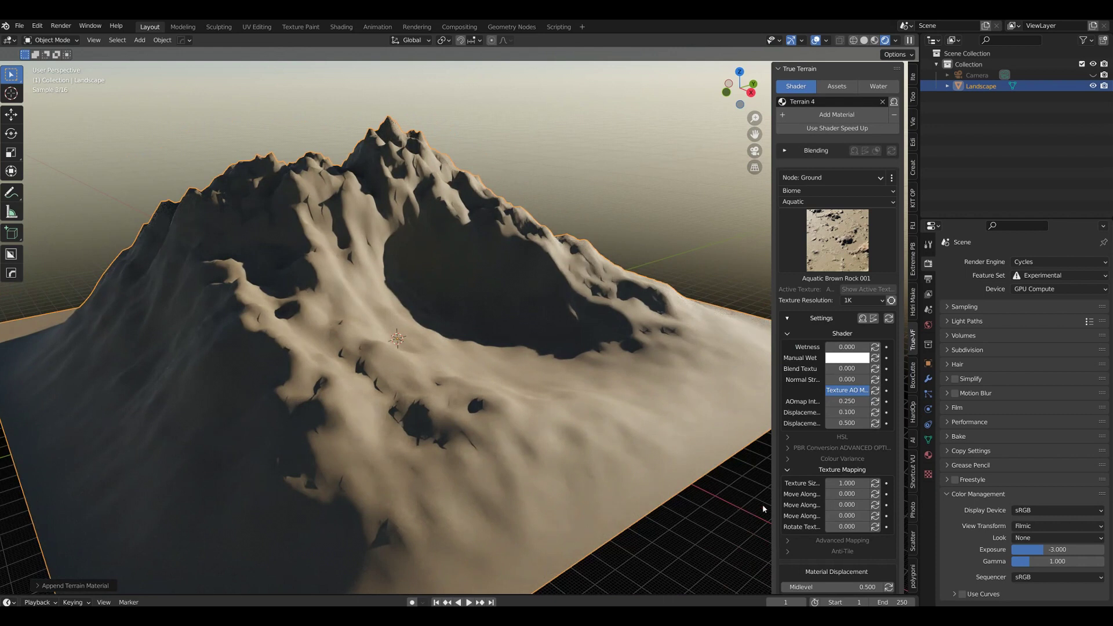
click(847, 483)
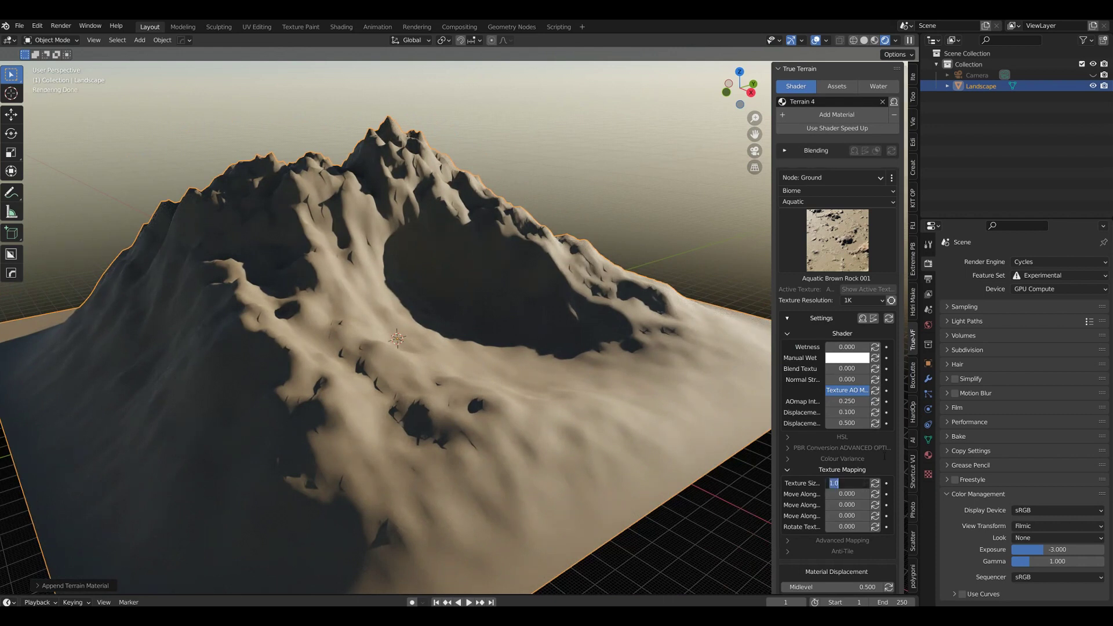
text(200)
key(Return)
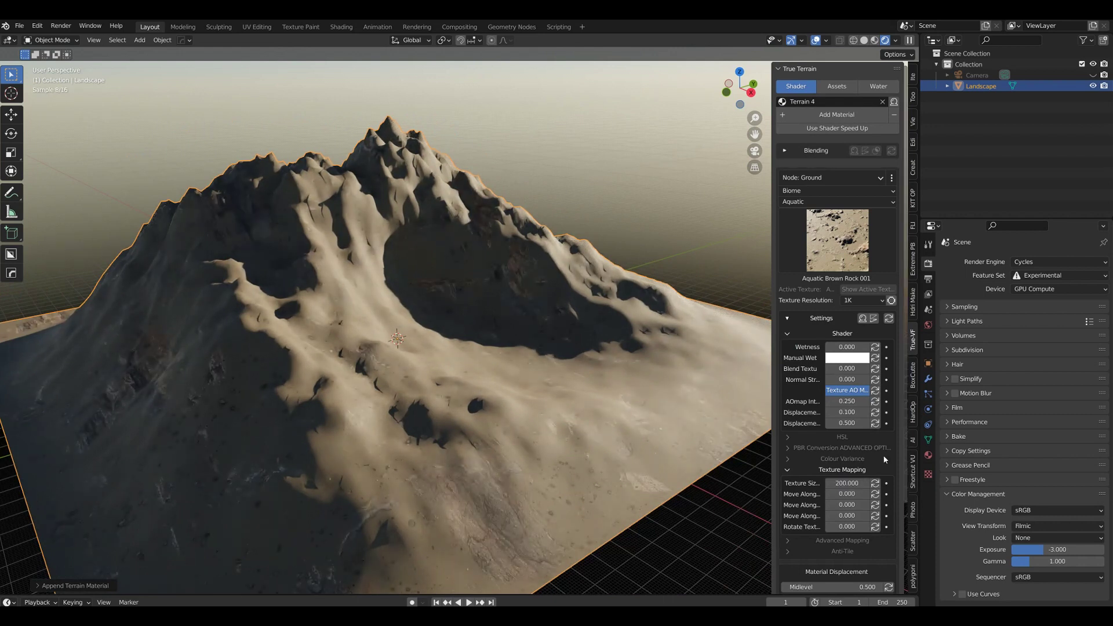
- Reduce the ground material's Texture Size to 172.9 and check the texture on the mountain's slopes
middle_drag(543, 335, 470, 354)
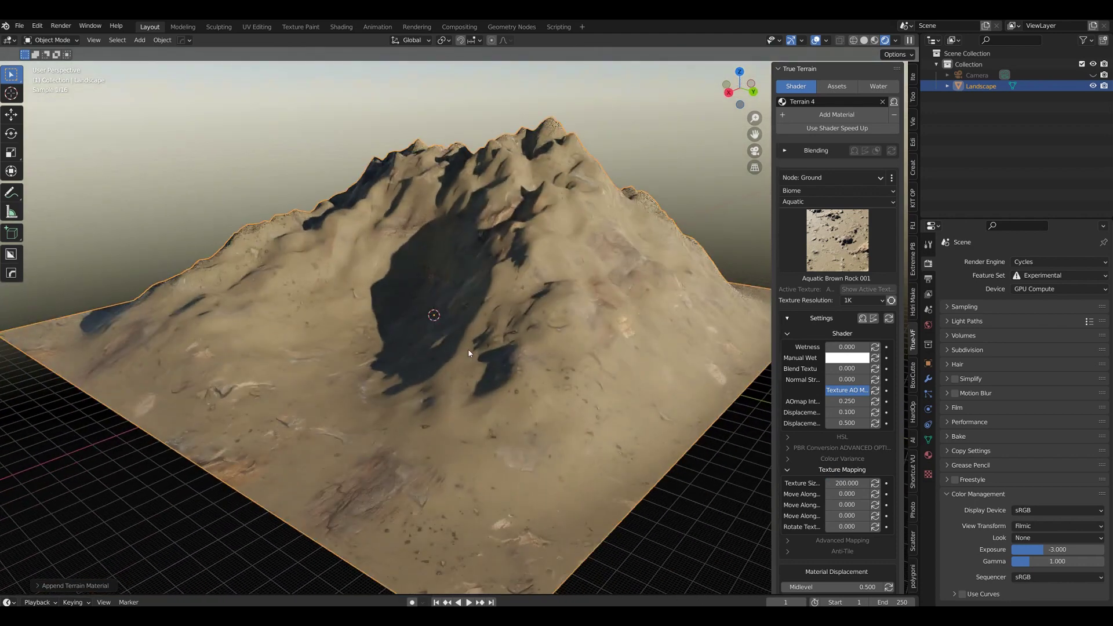
middle_drag(422, 466, 537, 404)
middle_drag(565, 458, 604, 443)
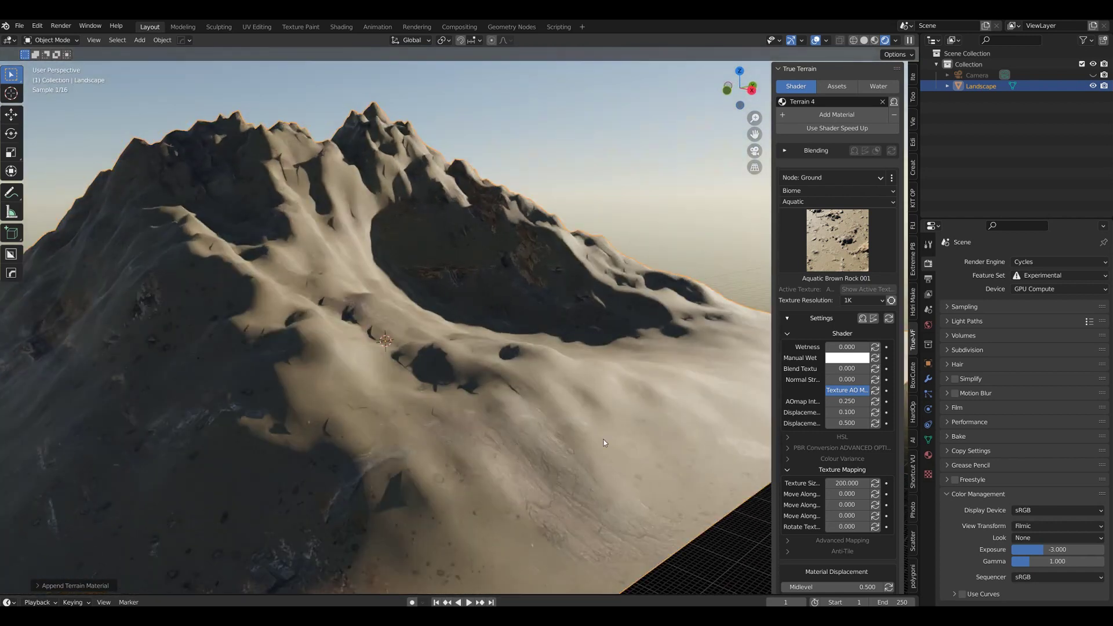
drag(848, 483, 823, 483)
scroll(555, 460, down, 3)
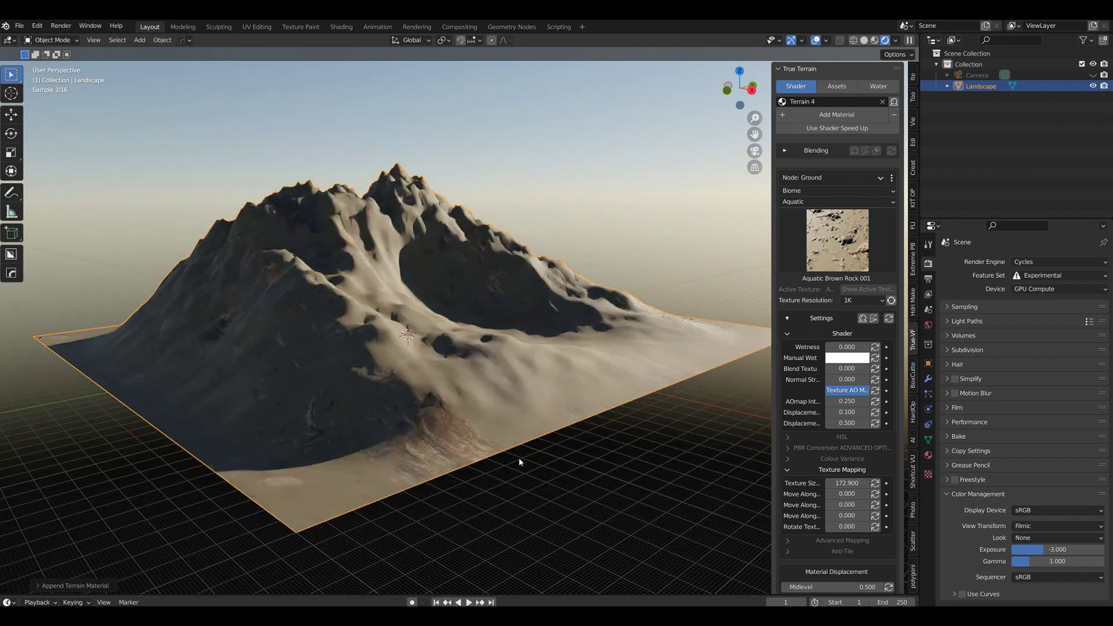
scroll(502, 415, up, 3)
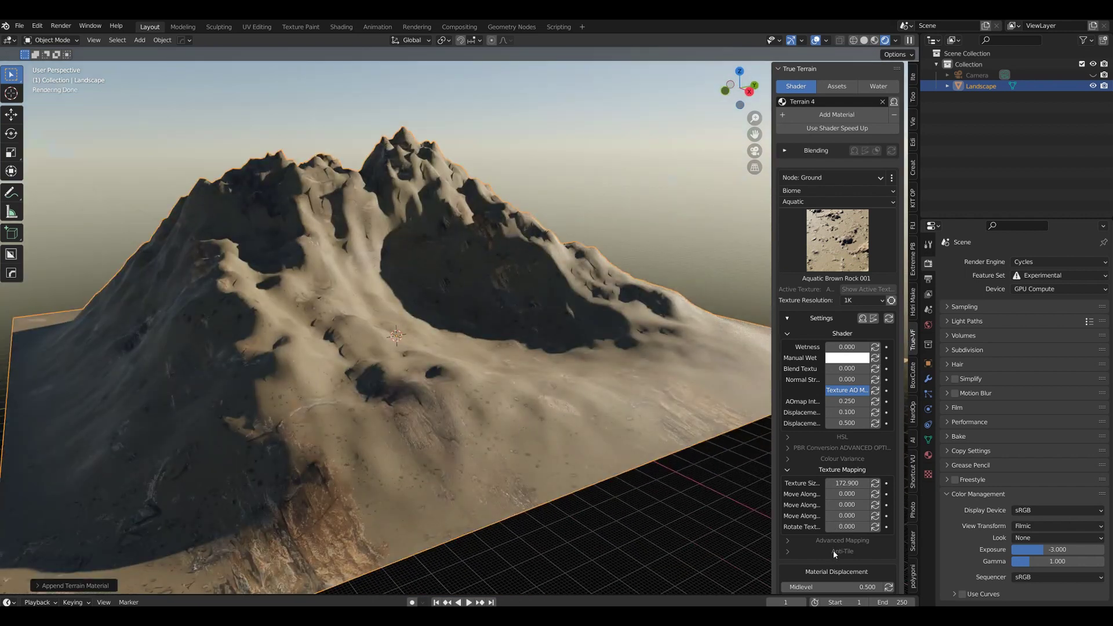
scroll(524, 437, up, 4)
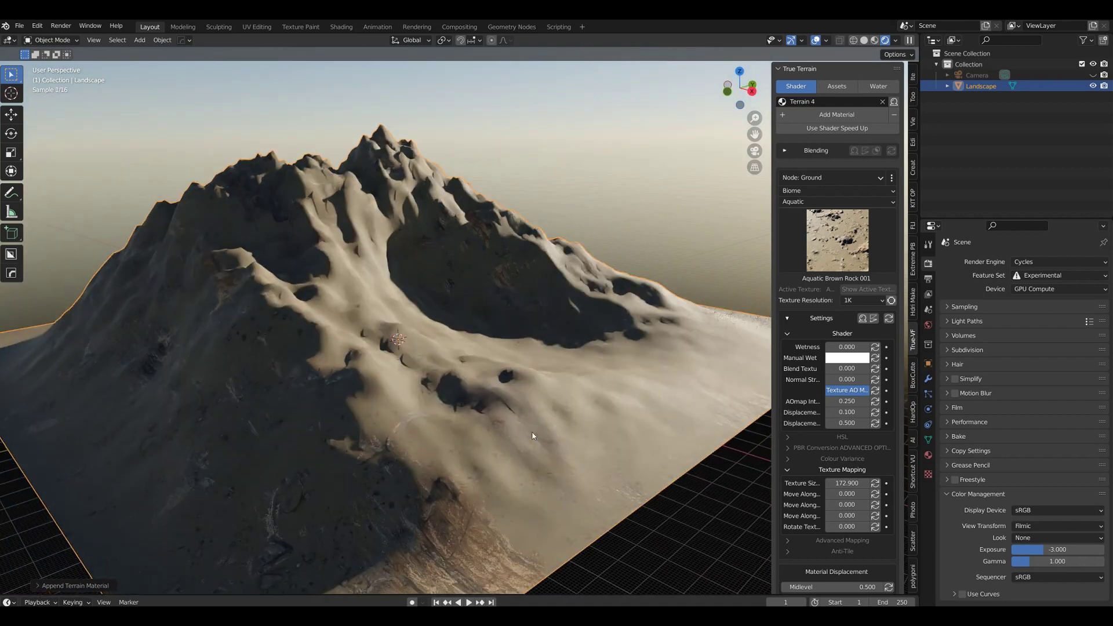
- Set the ground shader's displacement strength to 1 and the Material Displacement Scale to 20
scroll(508, 418, up, 1)
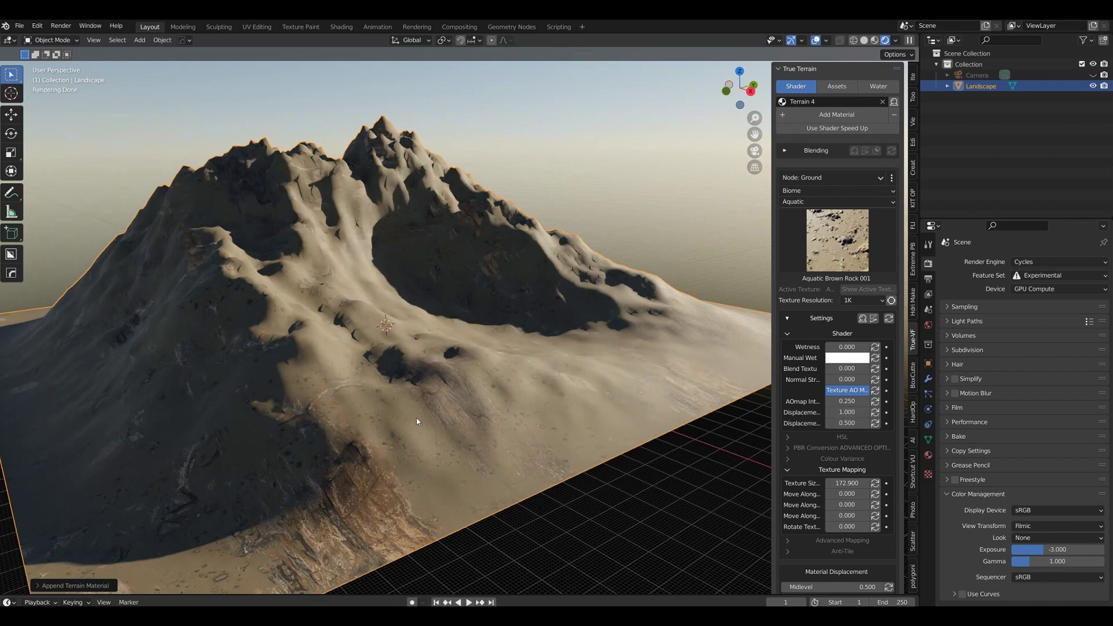
drag(847, 412, 835, 412)
scroll(805, 476, down, 3)
scroll(805, 477, down, 3)
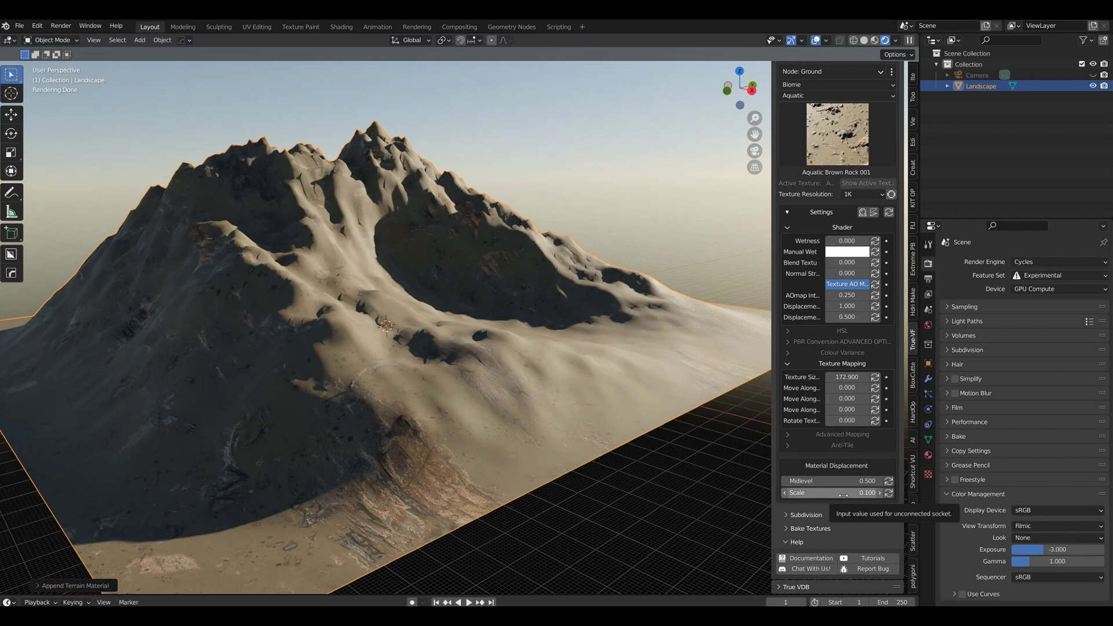
click(841, 493)
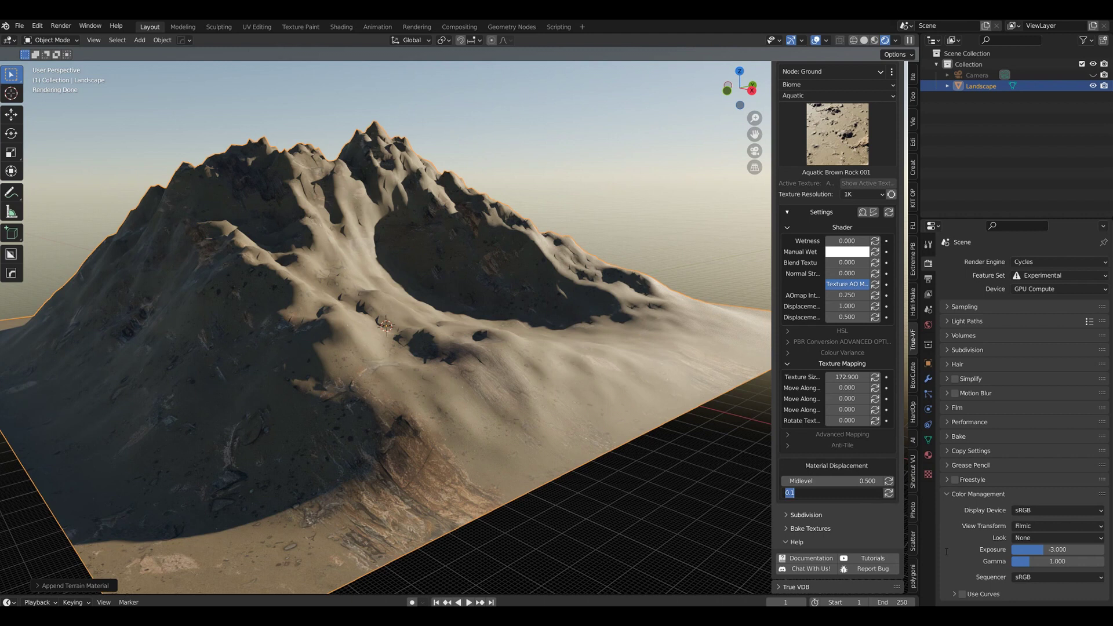
key(Return)
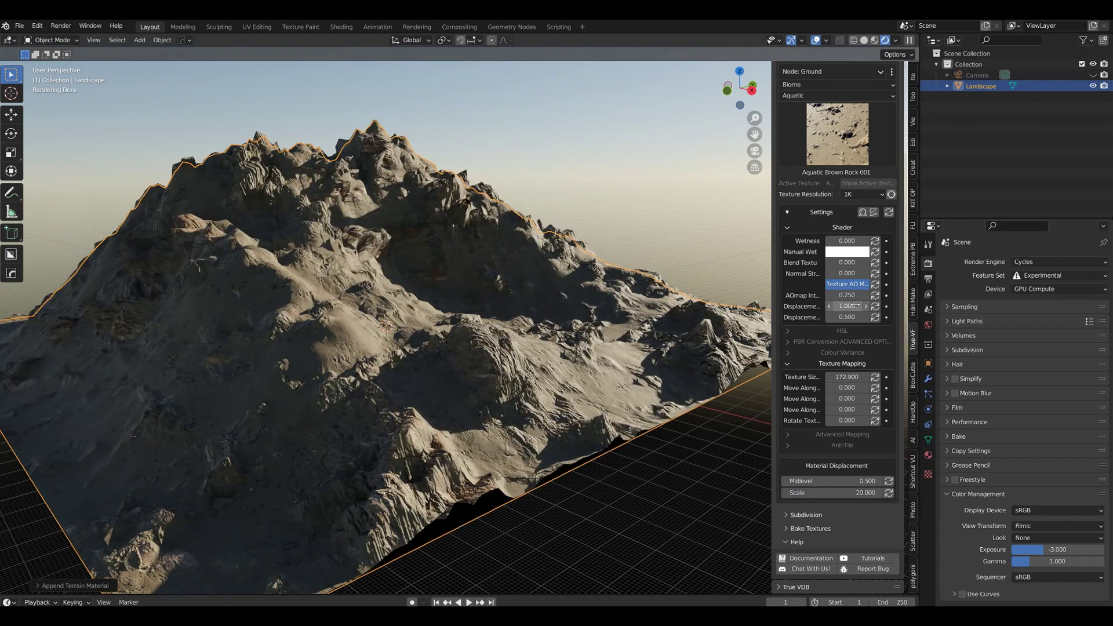
- Lower the ground shader's displacement strength to 0 and raise it again in 0.1 increments
middle_drag(557, 347, 496, 340)
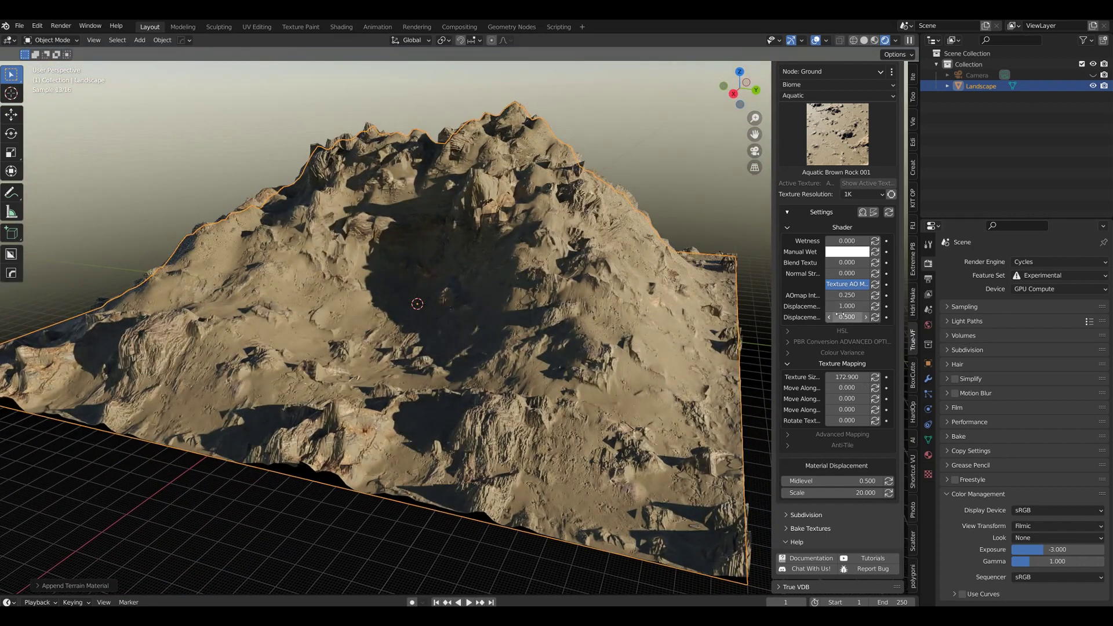
drag(843, 306, 867, 313)
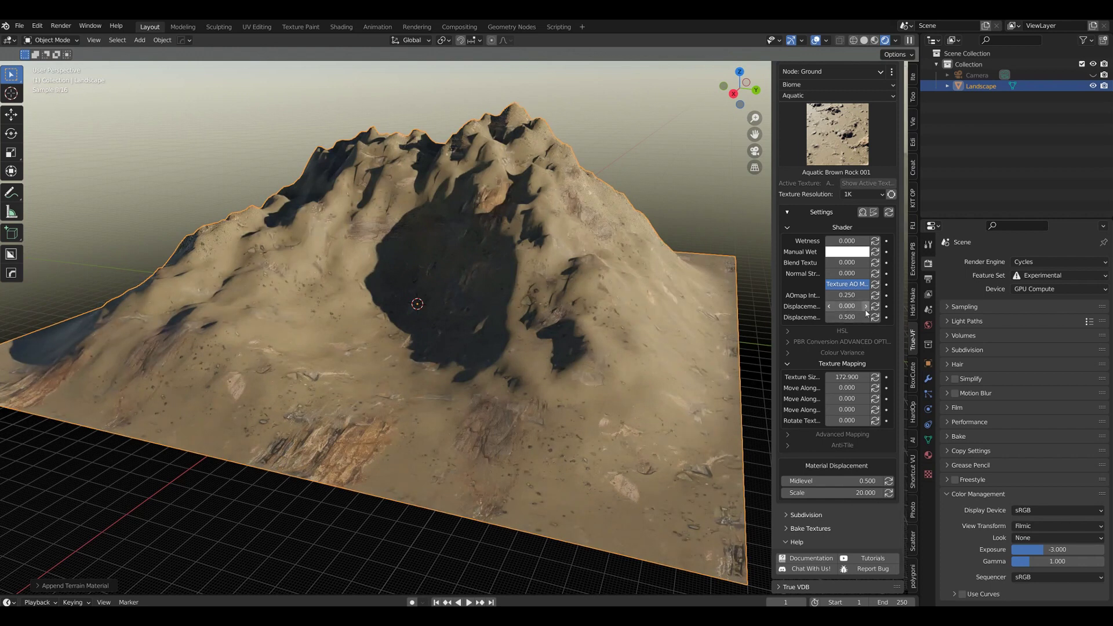
click(867, 306)
click(868, 306)
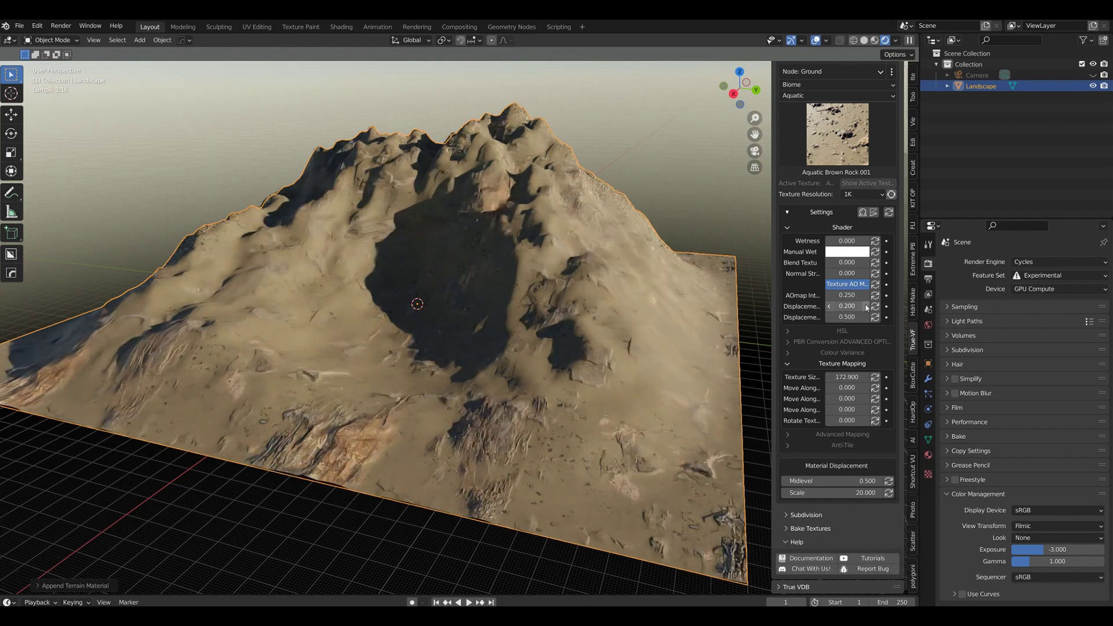
click(867, 306)
scroll(498, 392, down, 2)
mouse_move(499, 392)
middle_down()
mouse_move(477, 377)
mouse_move(488, 379)
middle_up()
scroll(481, 377, up, 2)
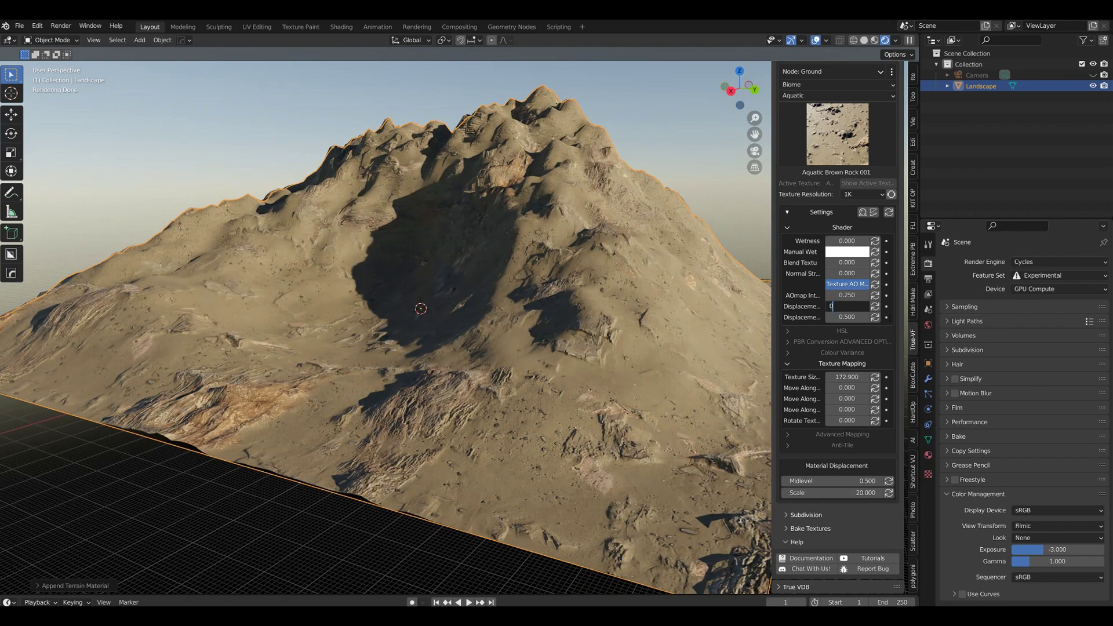
- Try the ground shader's displacement strength at 0.8 and at 1
text(0.8)
key(Return)
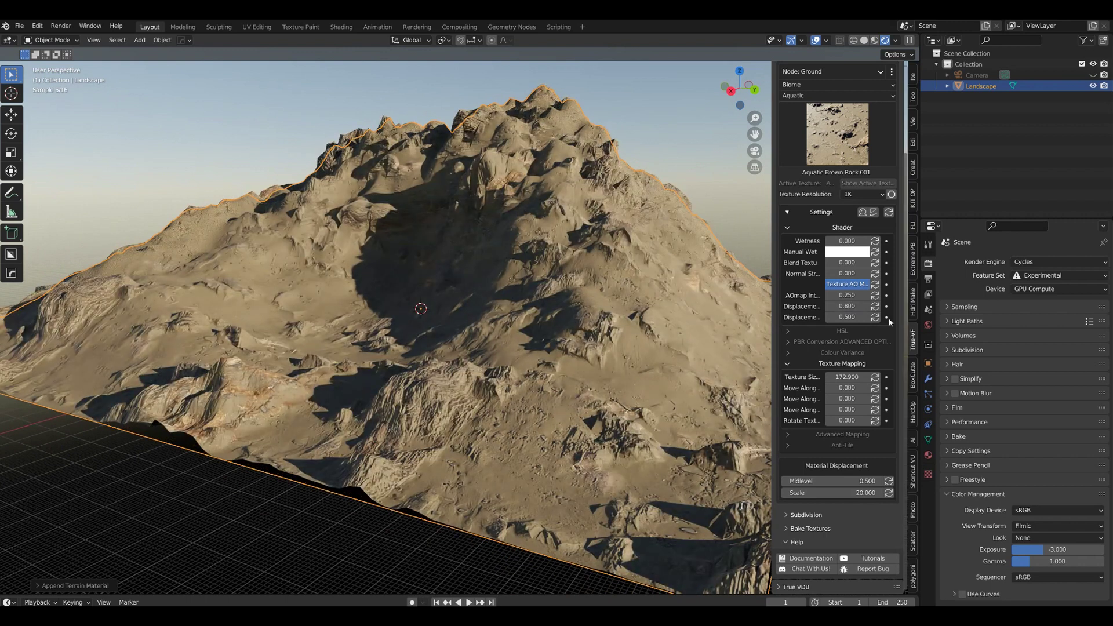
click(847, 306)
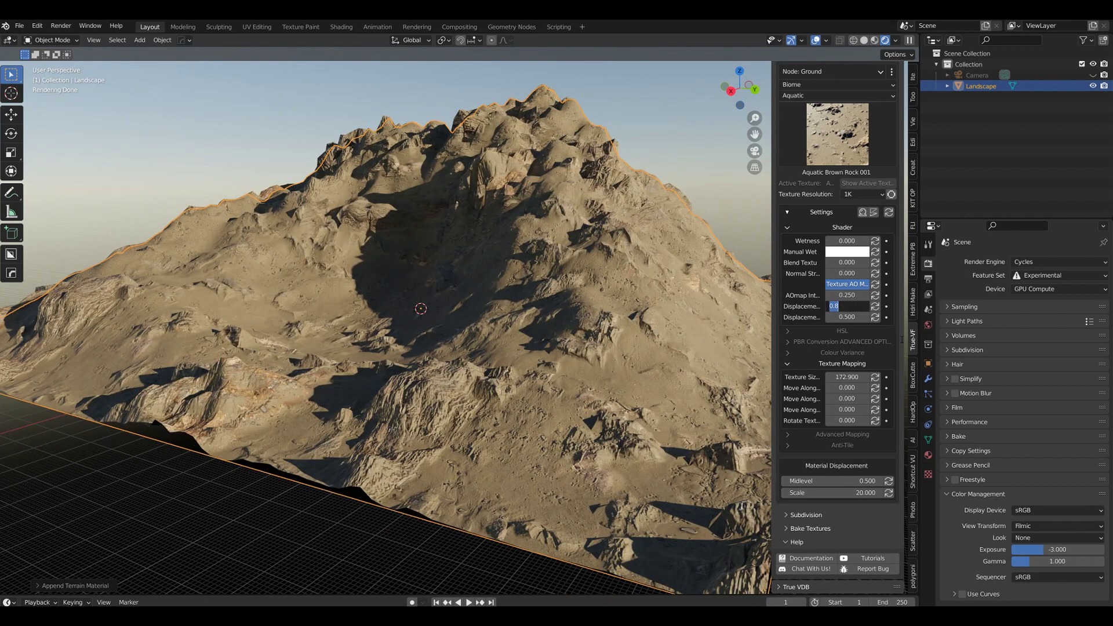
text(1)
key(Return)
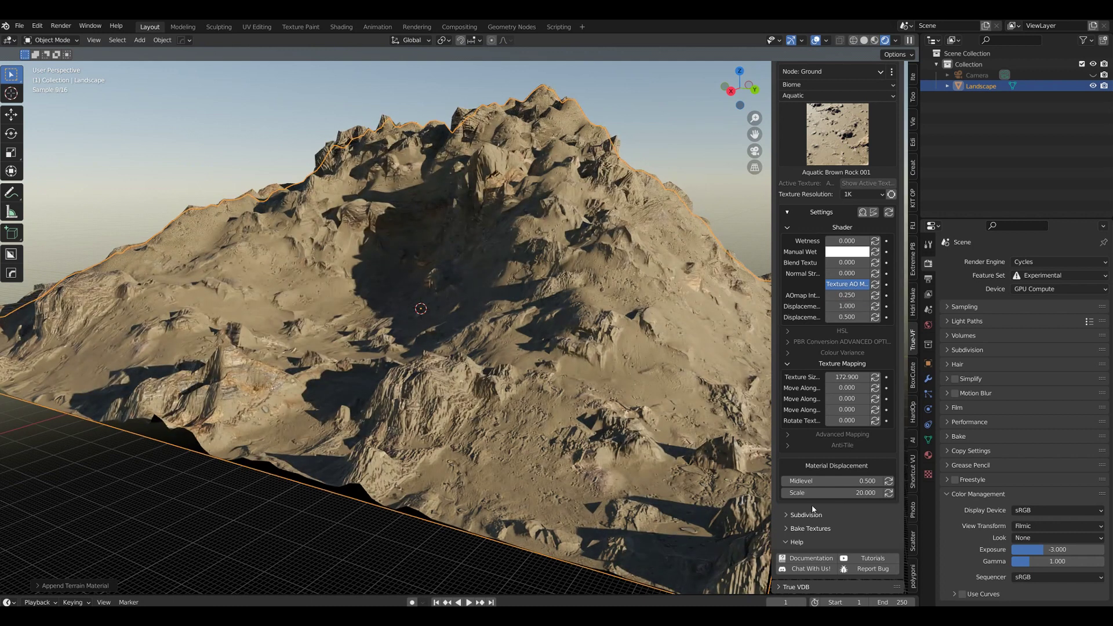
- Reduce the Material Displacement Scale to 9.6 and round it to 10
drag(842, 492, 782, 492)
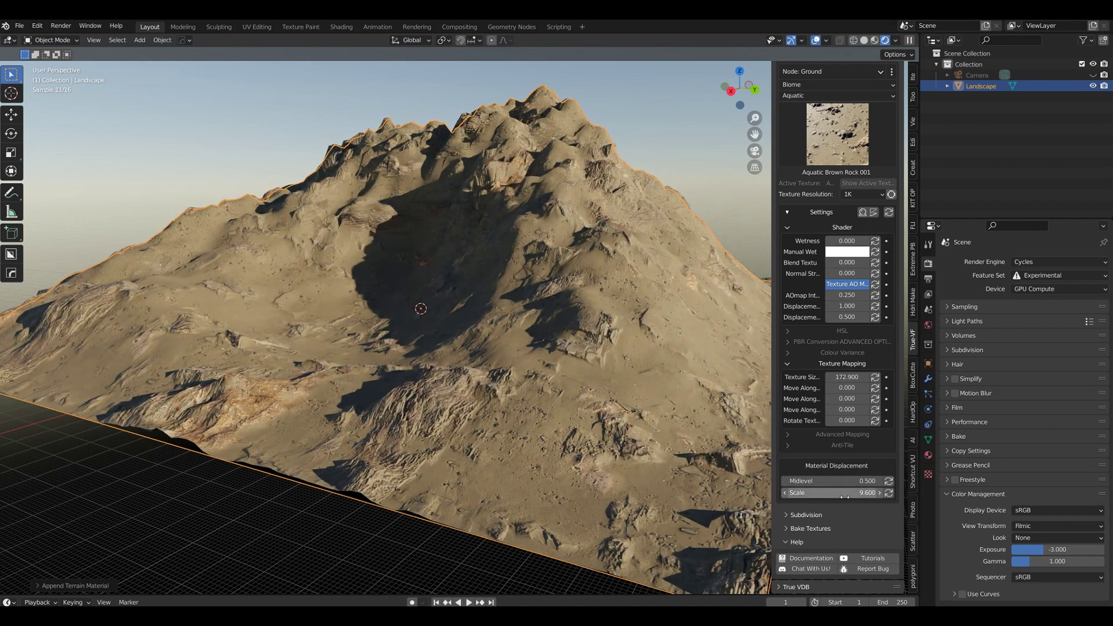
mouse_move(589, 431)
middle_down()
mouse_move(566, 426)
mouse_move(594, 425)
middle_up()
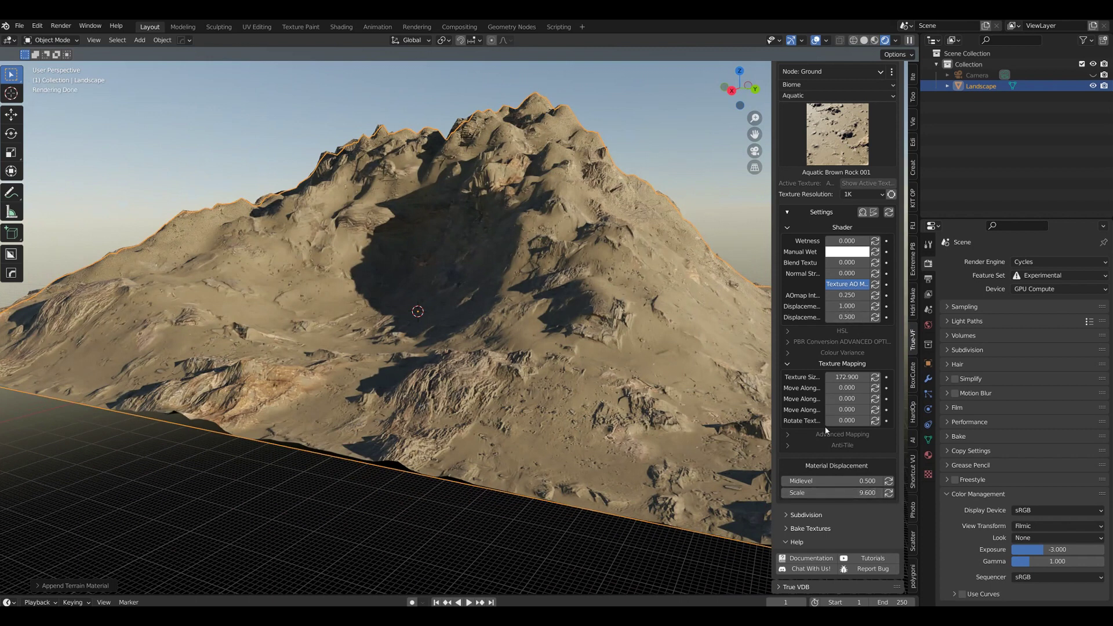
click(835, 493)
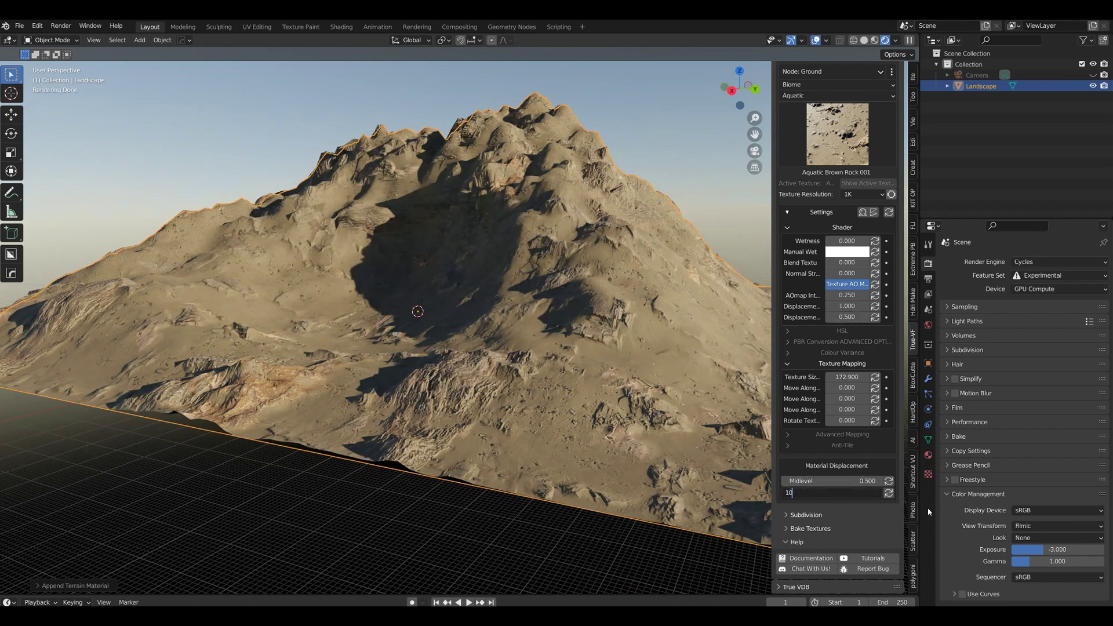
text(10)
key(Return)
- Set the ground shader's displacement strength to 0.5 and the Material Displacement Scale to 20, and inspect the mountain from several sides
click(847, 306)
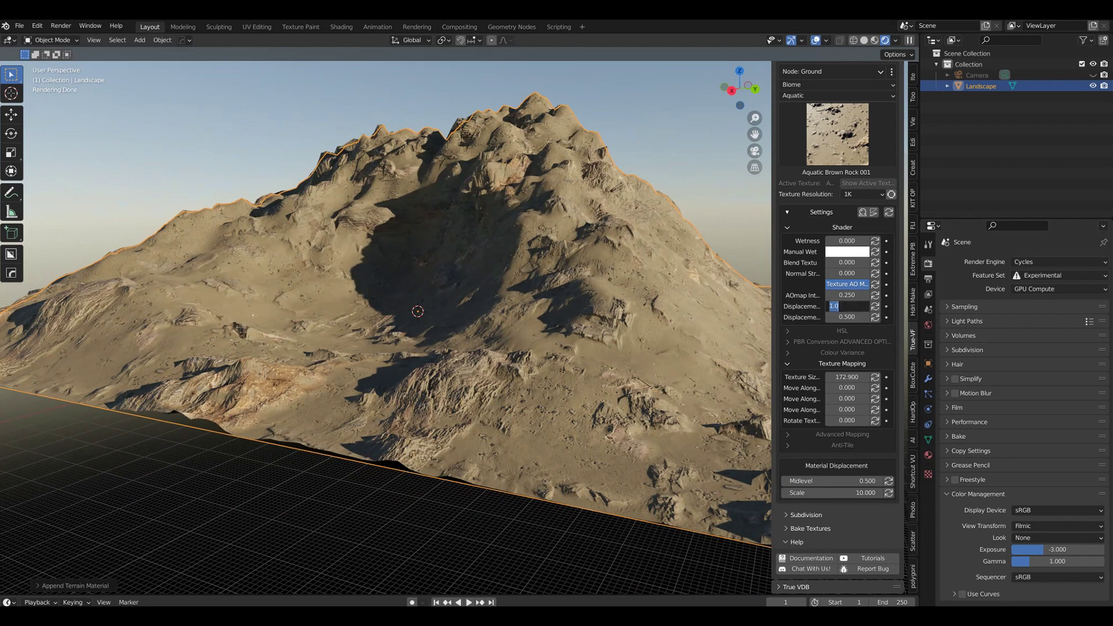
text(0.5)
key(Return)
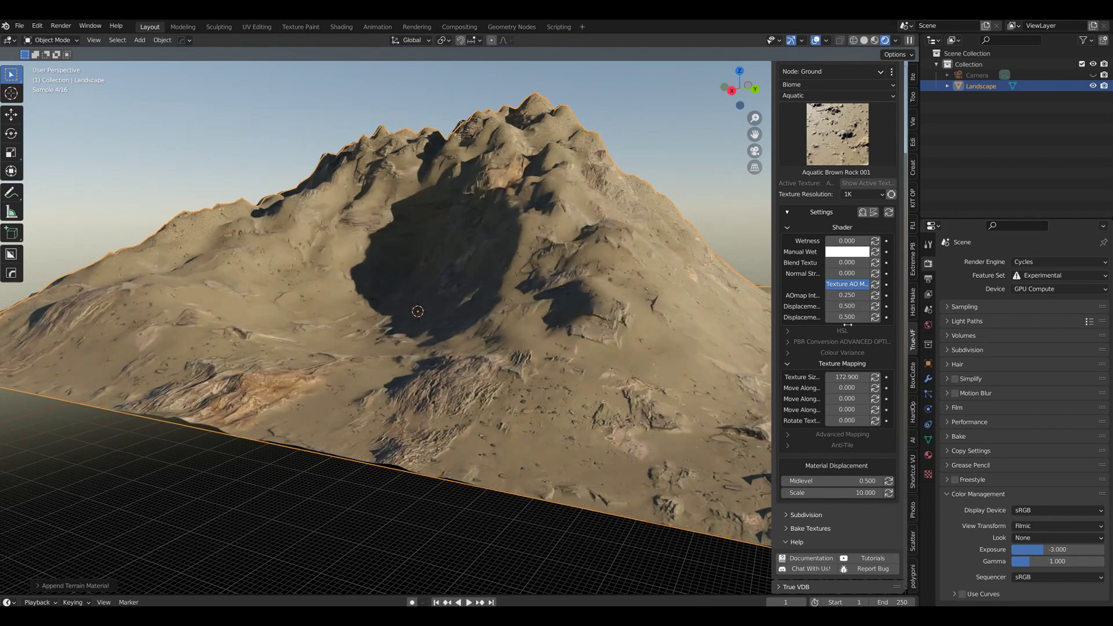
click(835, 493)
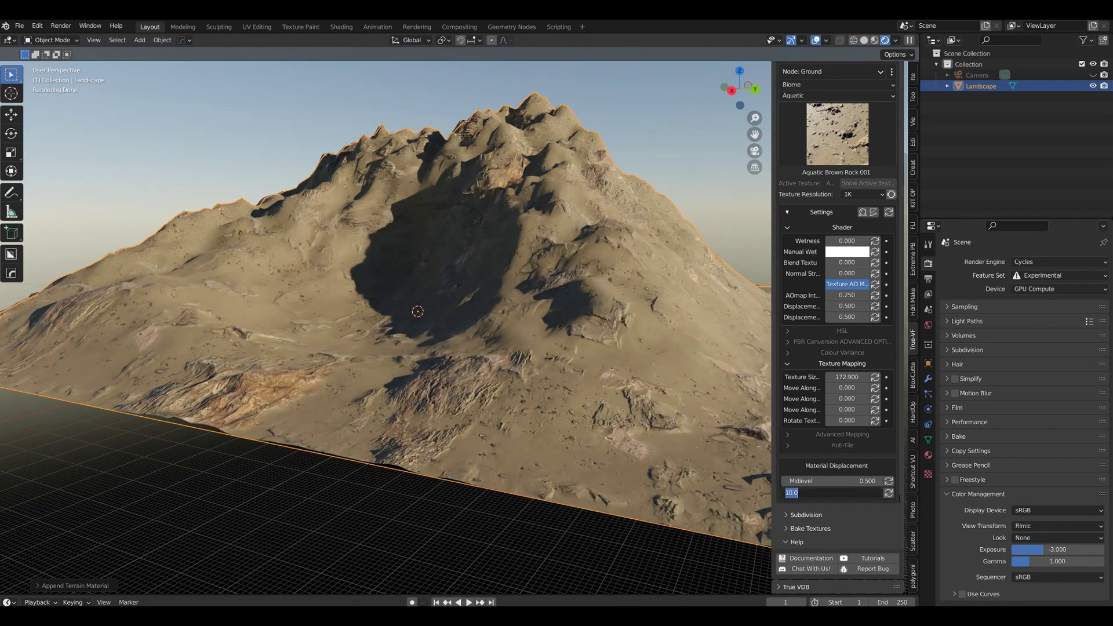
text(20)
key(Return)
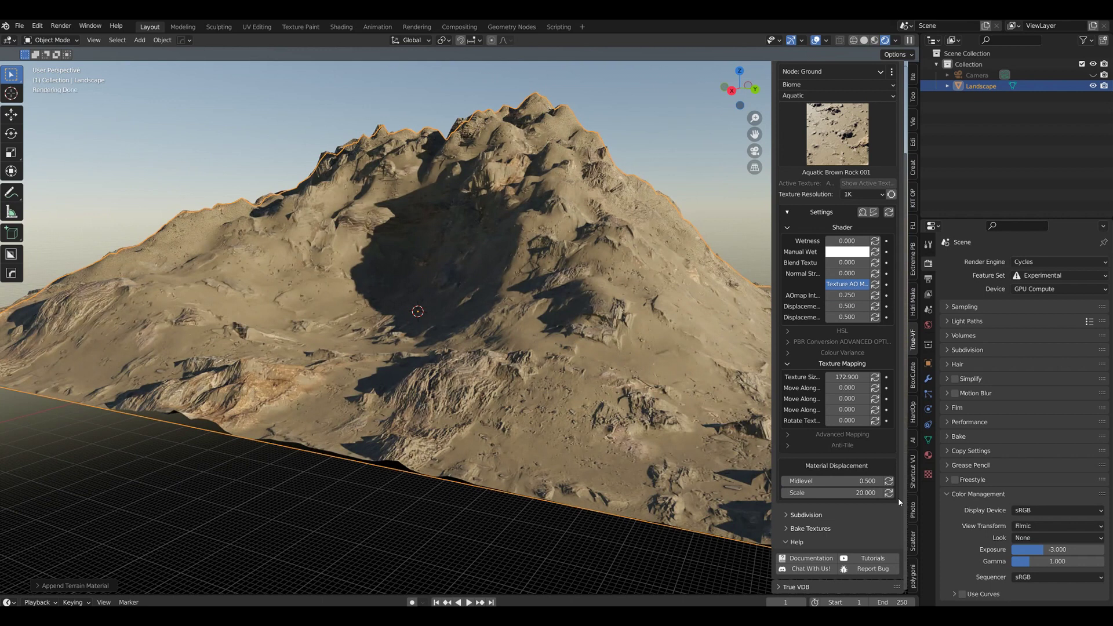
middle_drag(487, 368, 564, 424)
middle_drag(474, 471, 553, 398)
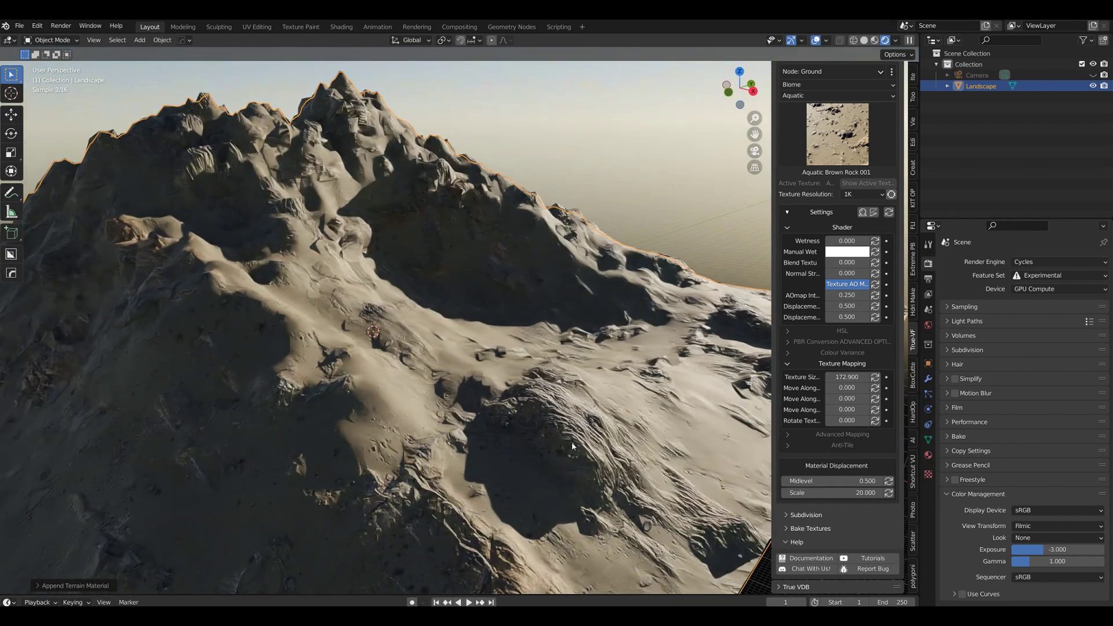
middle_drag(567, 435, 433, 435)
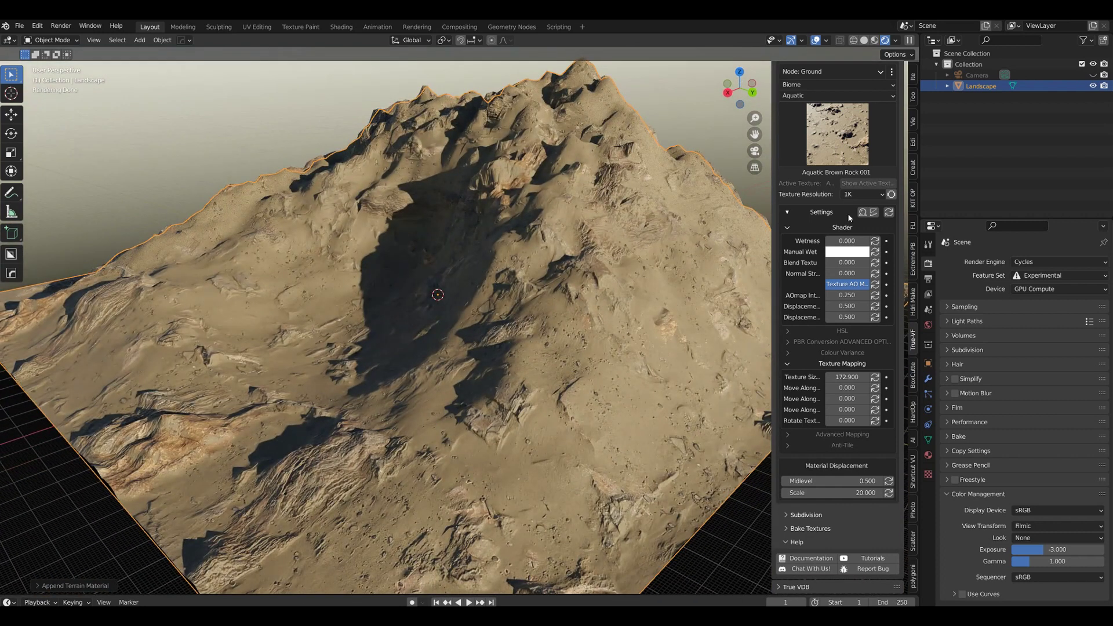
middle_drag(459, 405, 402, 425)
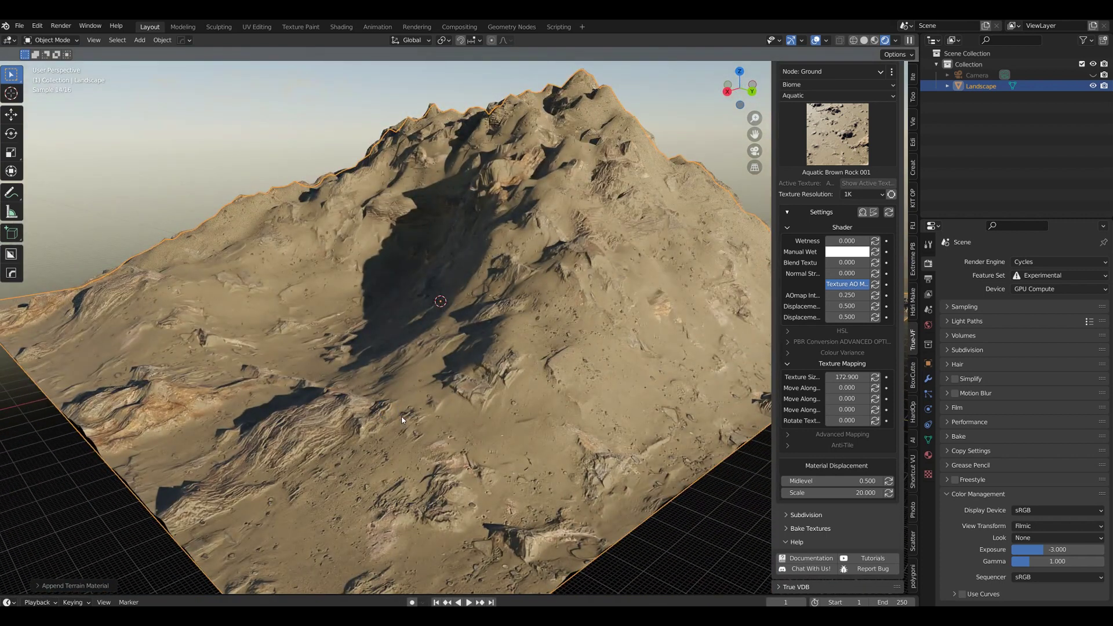